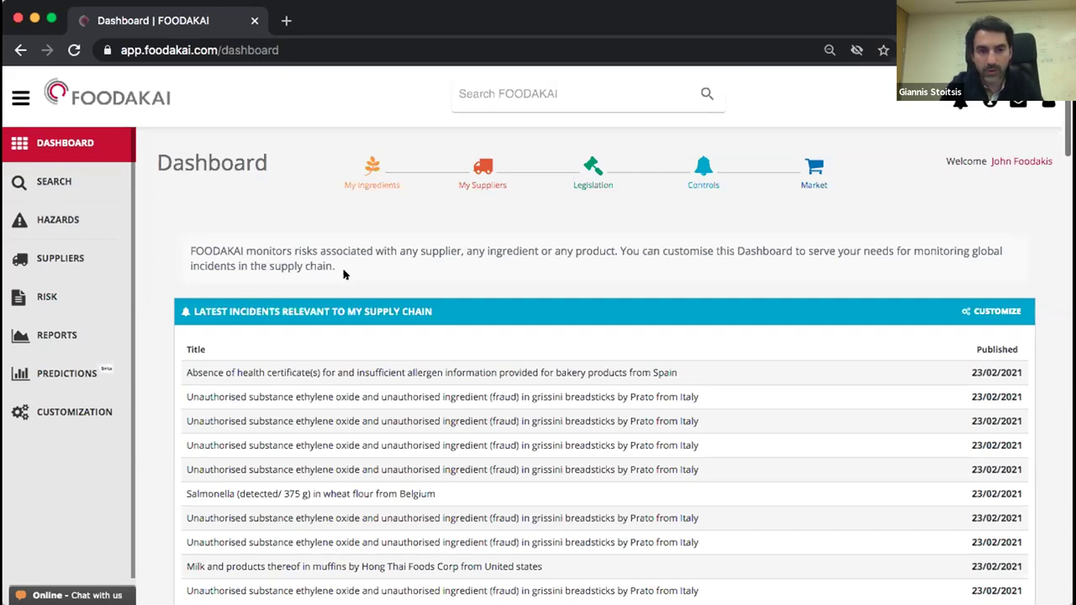
# - Review the latest incidents relevant to the supply chain on the dashboard
pyautogui.scroll(-3, 358, 328)
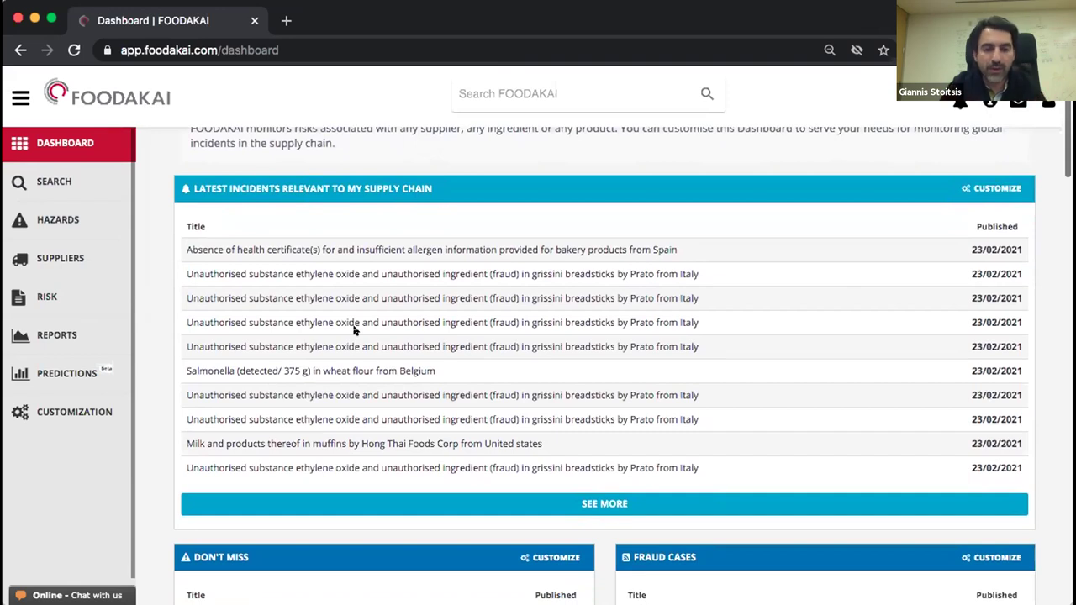
pyautogui.scroll(-4, 354, 330)
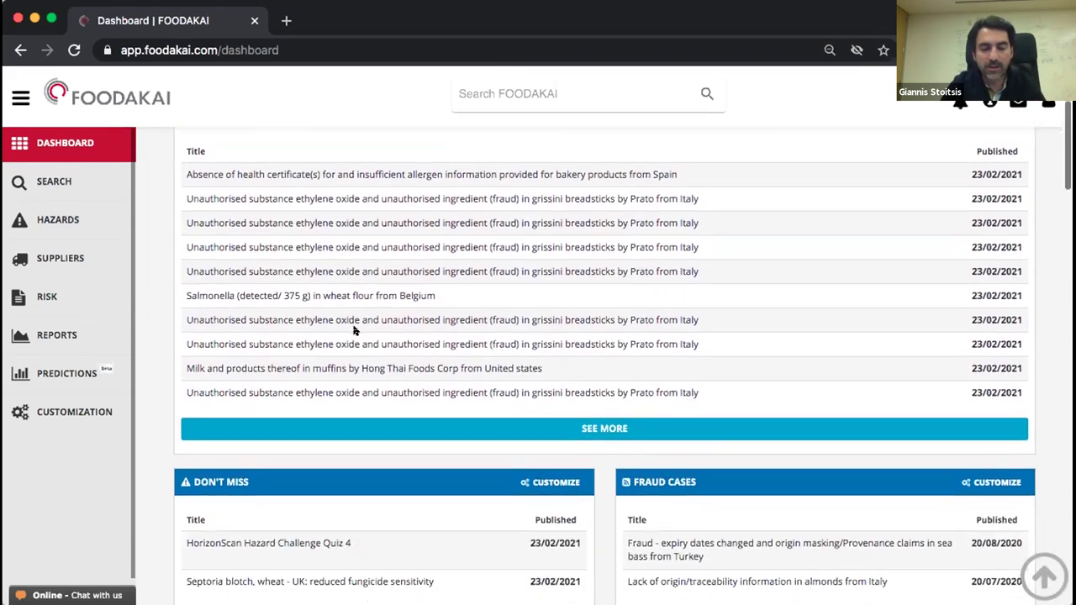
pyautogui.scroll(-1, 355, 331)
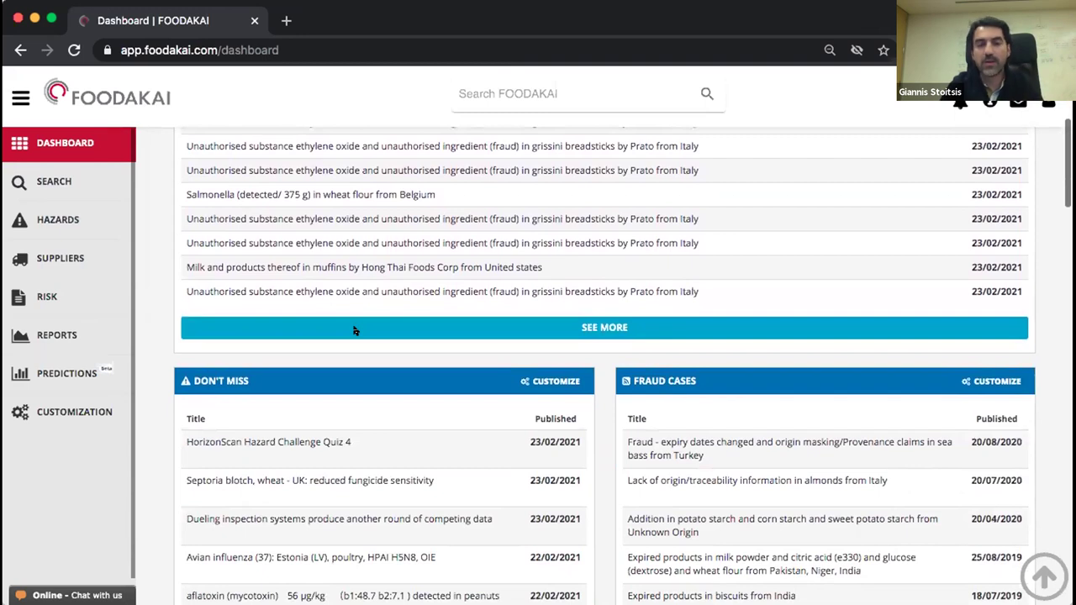
pyautogui.scroll(5, 354, 330)
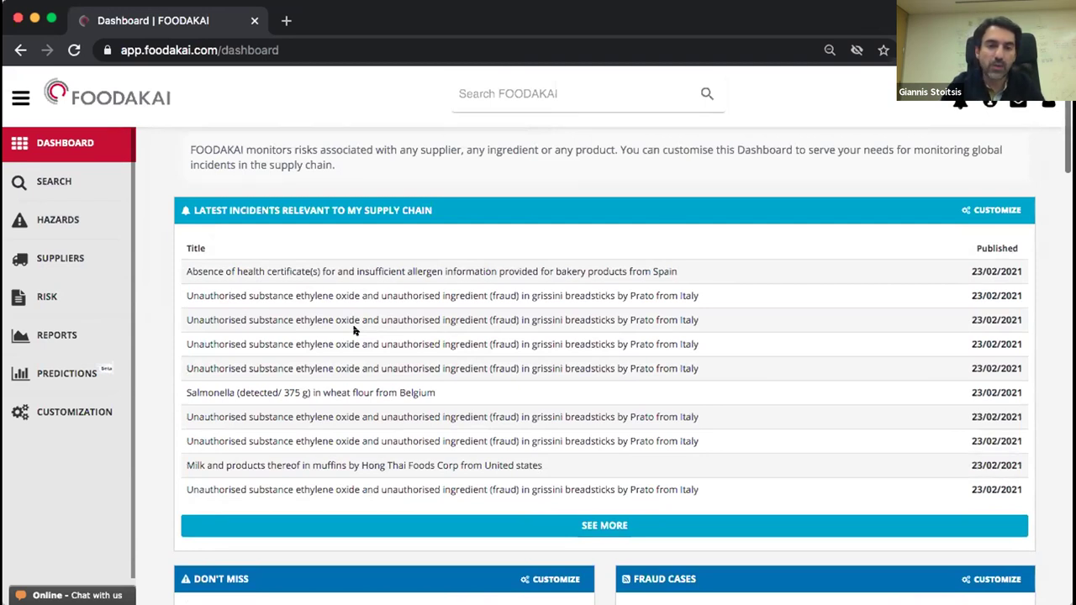
# - View the monitored ingredient preferences on the customization page, and return to the dashboard's latest supply chain incidents
pyautogui.click(67, 412)
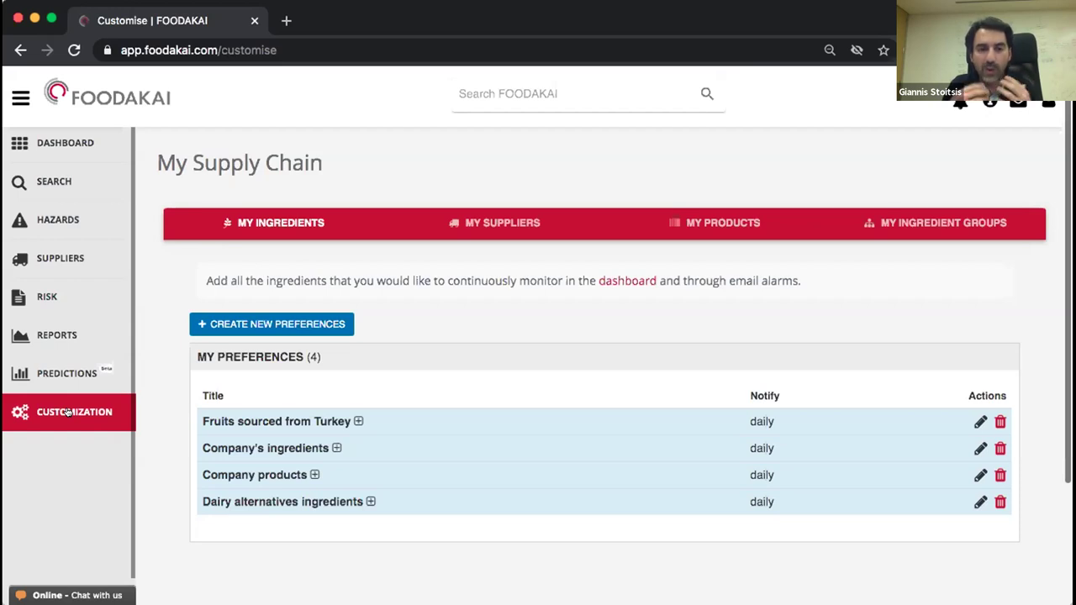
pyautogui.click(78, 145)
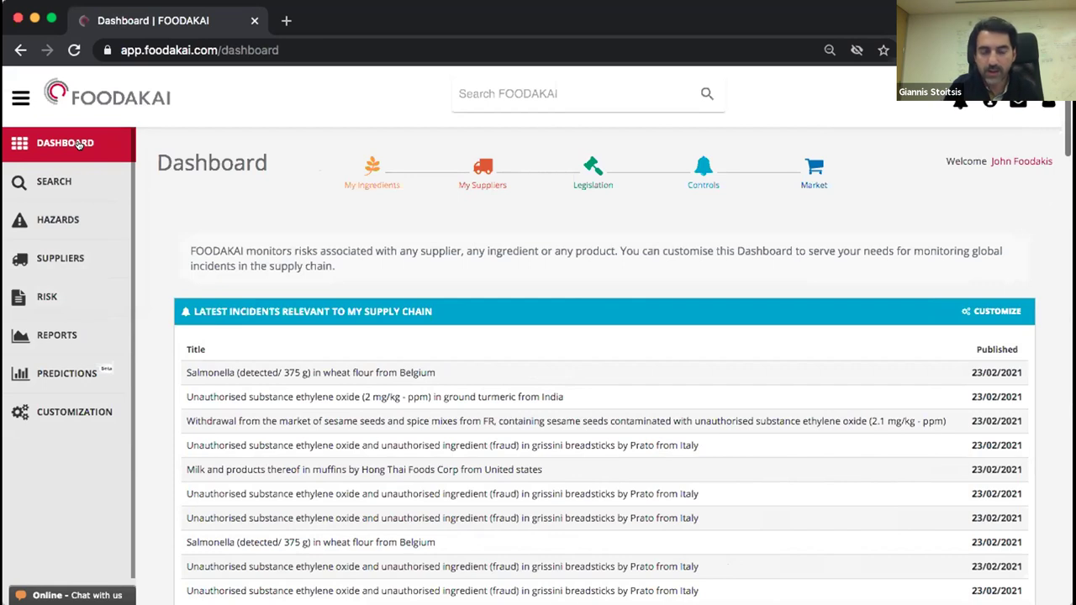
pyautogui.scroll(-1, 373, 275)
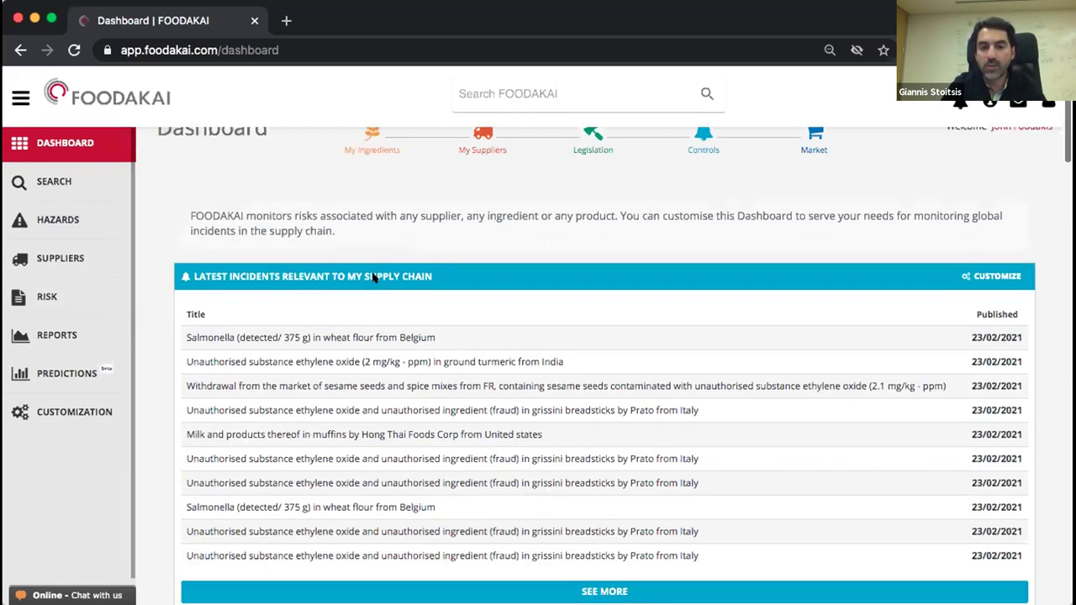
pyautogui.scroll(-1, 373, 275)
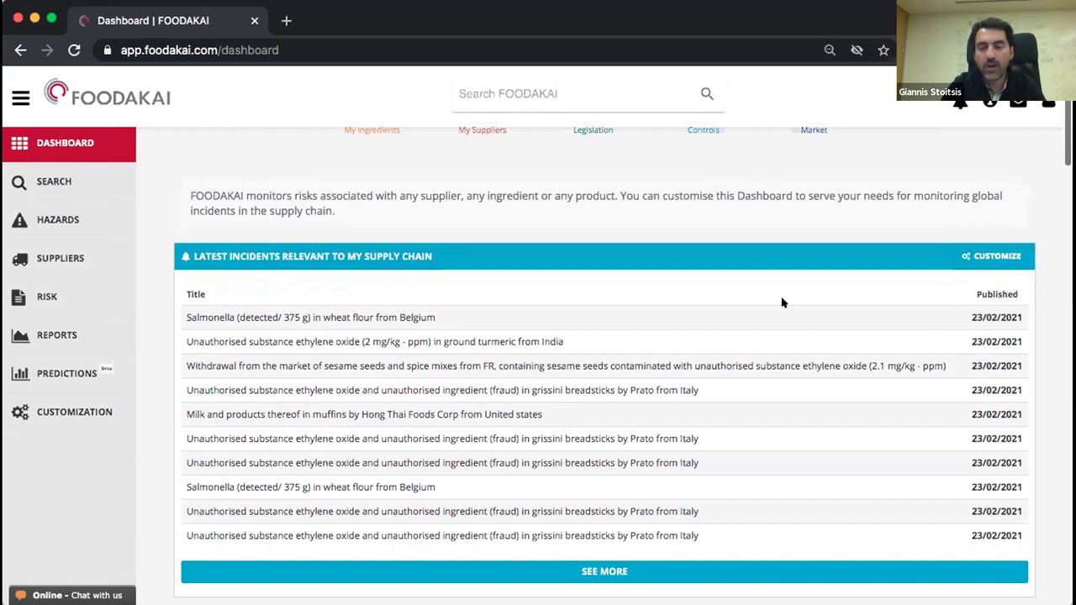
pyautogui.scroll(-1, 782, 302)
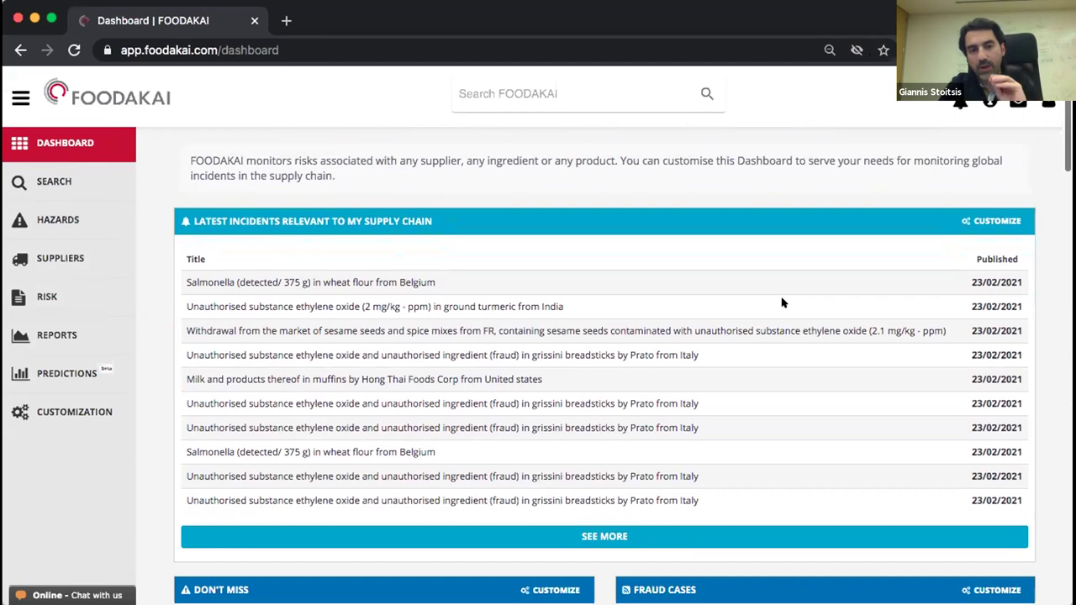
# - Look through the dashboard's Don't Miss, Fraud Cases and supplier incident sections down to Increasing Issues and Risk Assessment
pyautogui.scroll(-8, 782, 302)
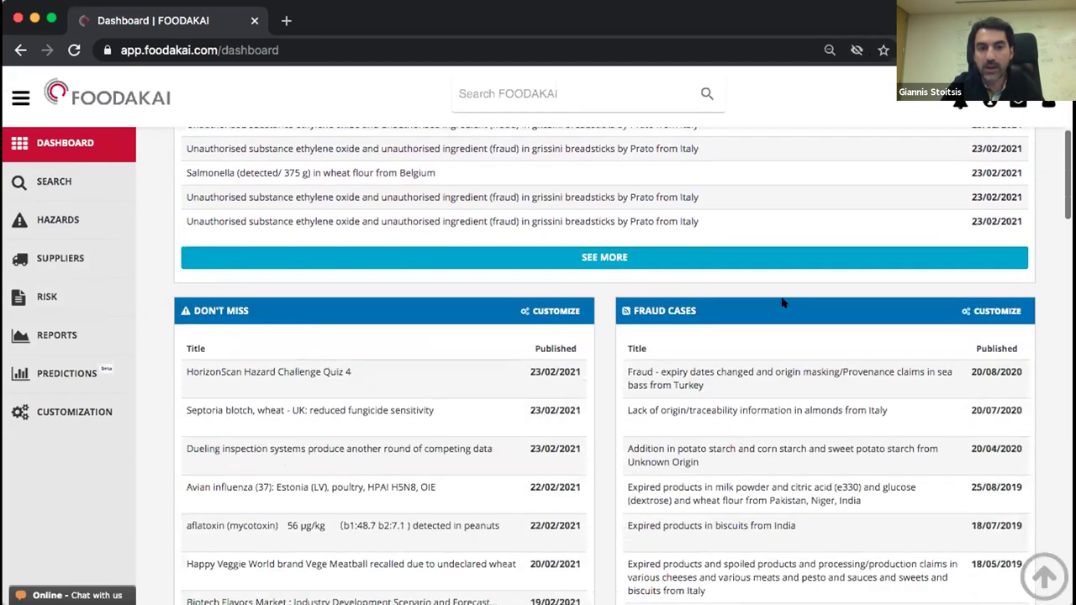
pyautogui.scroll(-3, 782, 303)
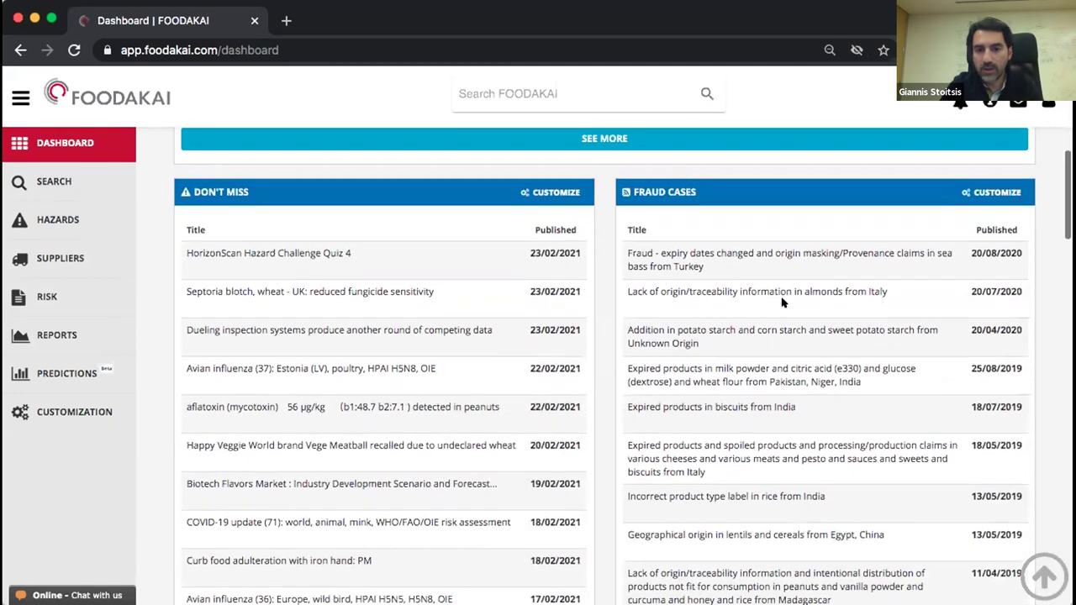
pyautogui.scroll(-11, 781, 303)
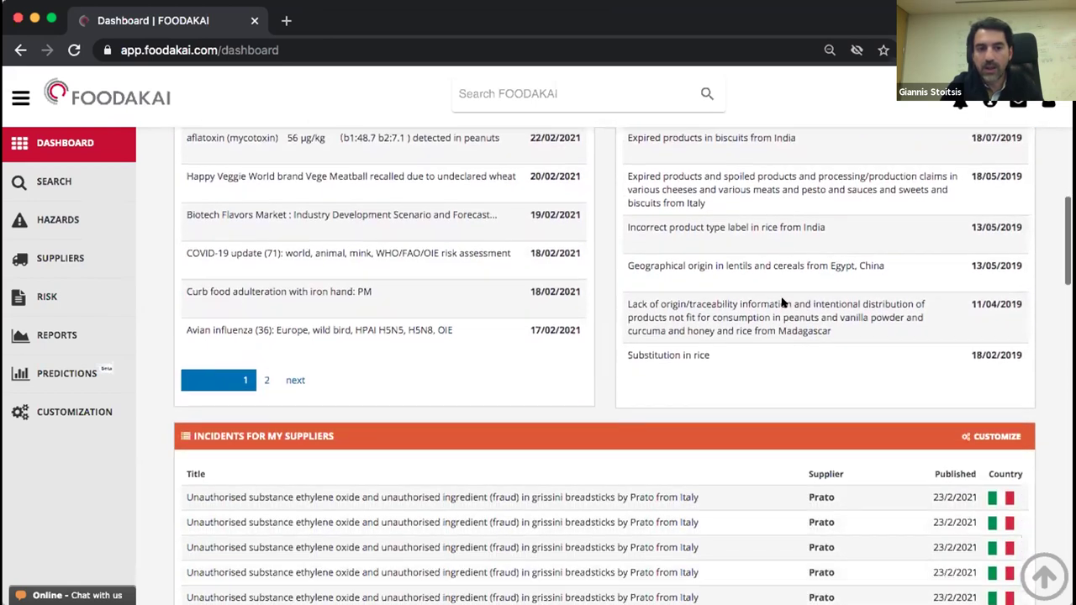
pyautogui.scroll(-3, 782, 303)
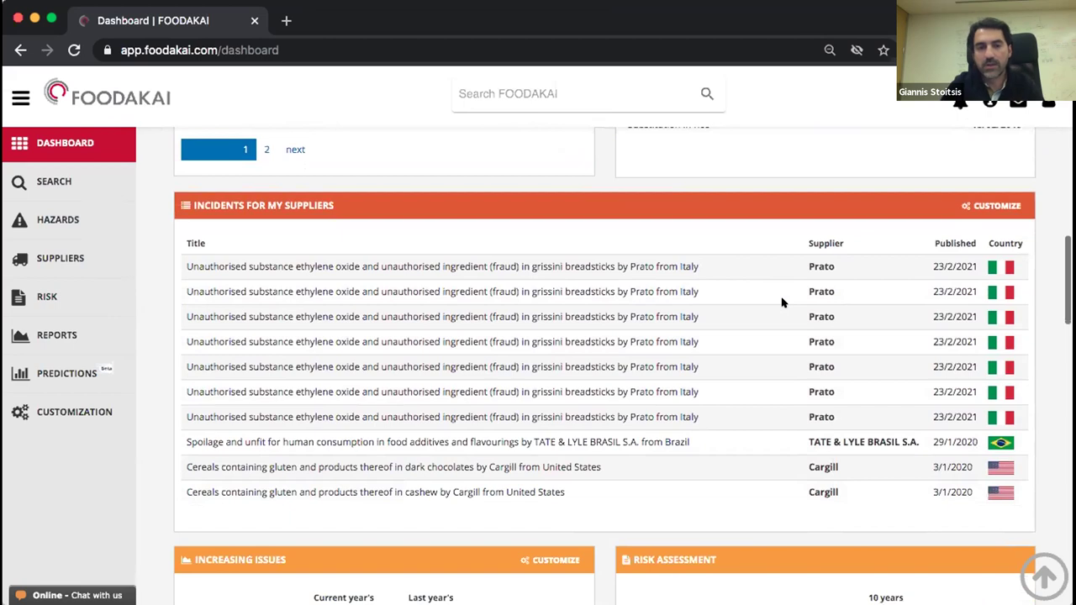
pyautogui.scroll(-1, 782, 303)
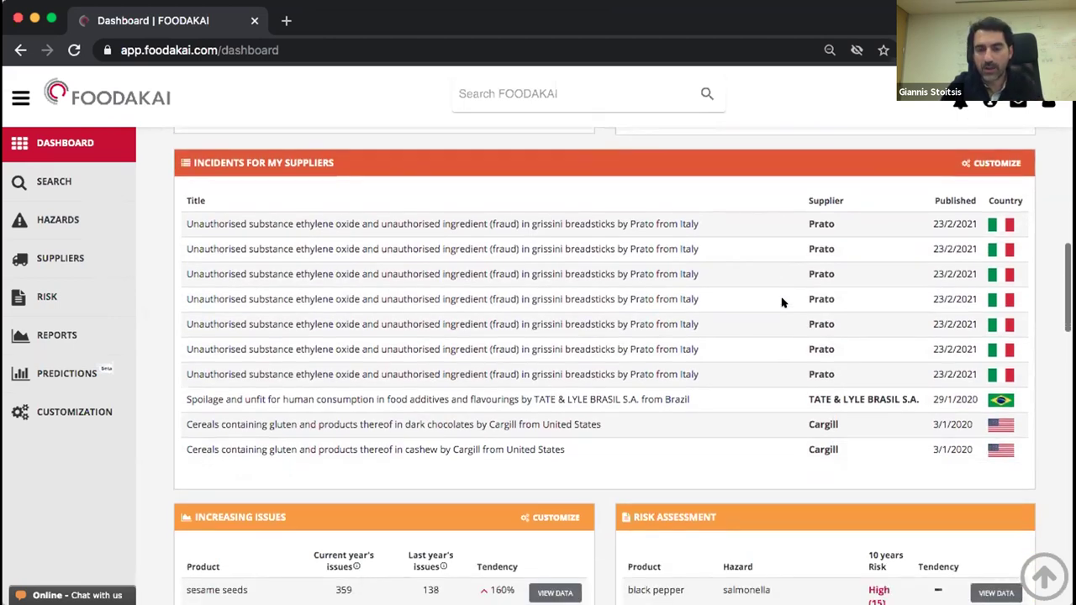
pyautogui.scroll(-8, 782, 303)
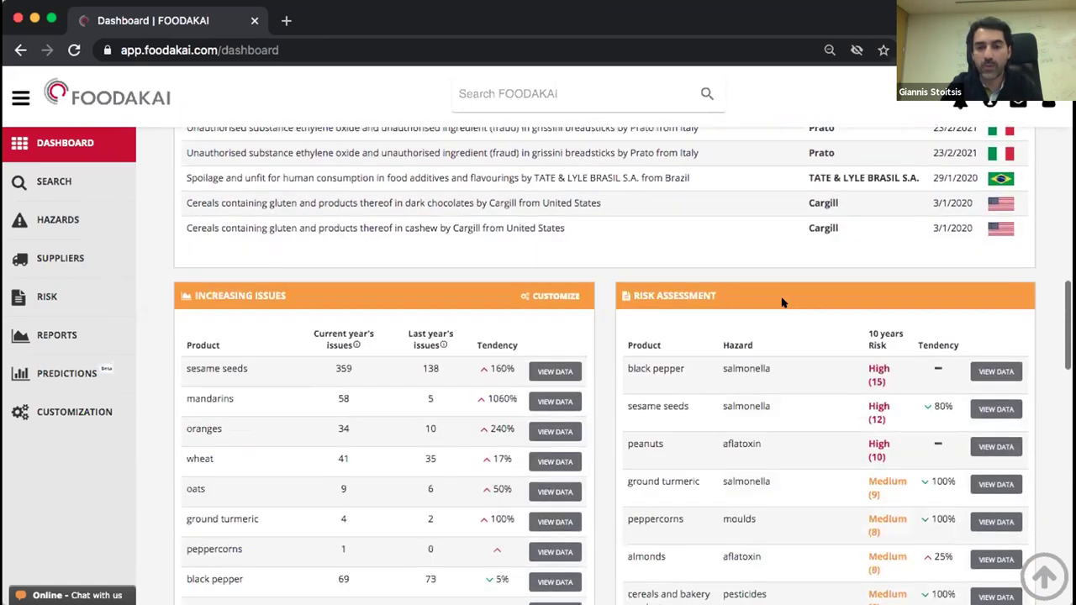
# - Collapse the side menu and view the sesame seeds data from Increasing Issues, checking incidents per year and India's incidents per origin
pyautogui.click(15, 97)
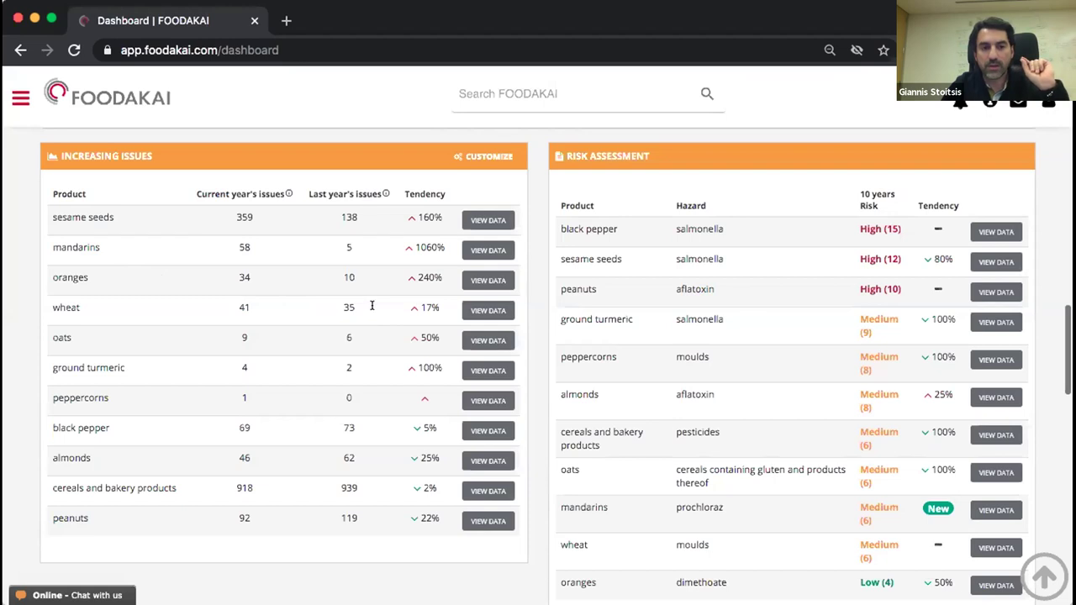
pyautogui.click(485, 221)
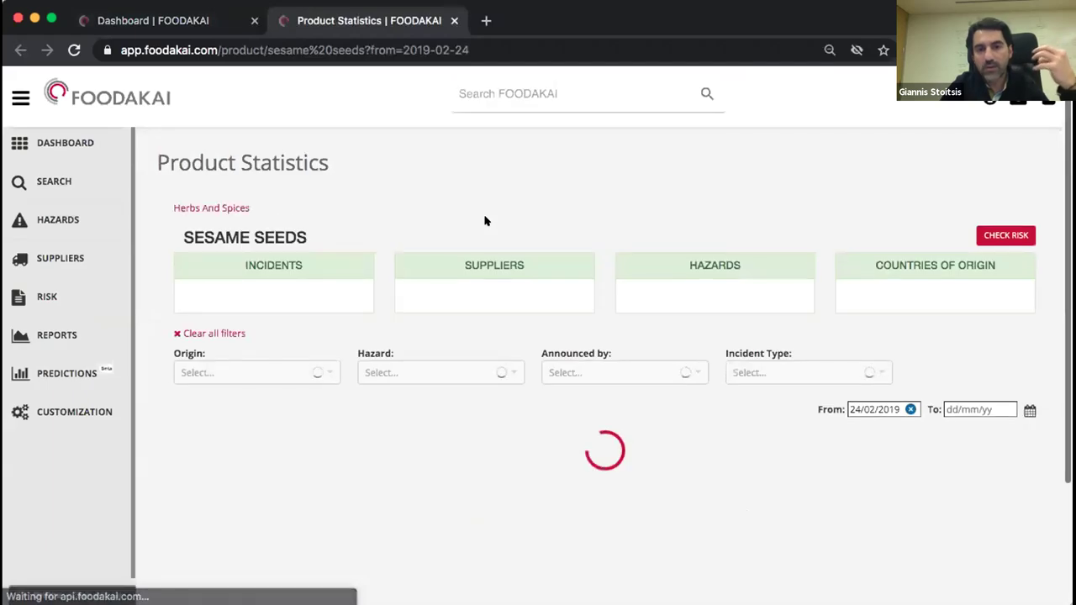
pyautogui.scroll(-5, 484, 221)
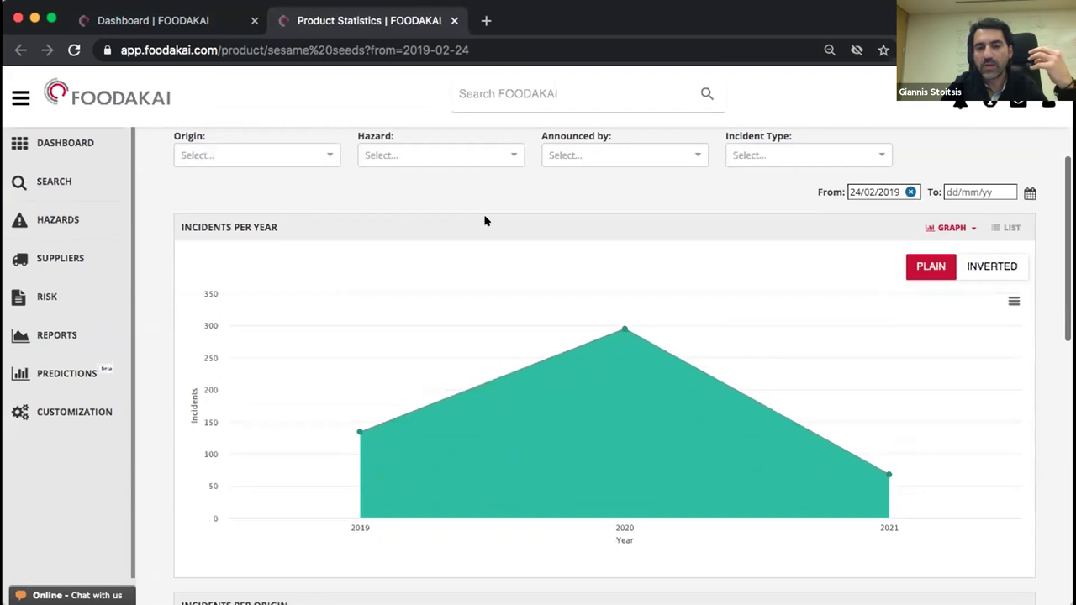
pyautogui.scroll(-5, 484, 220)
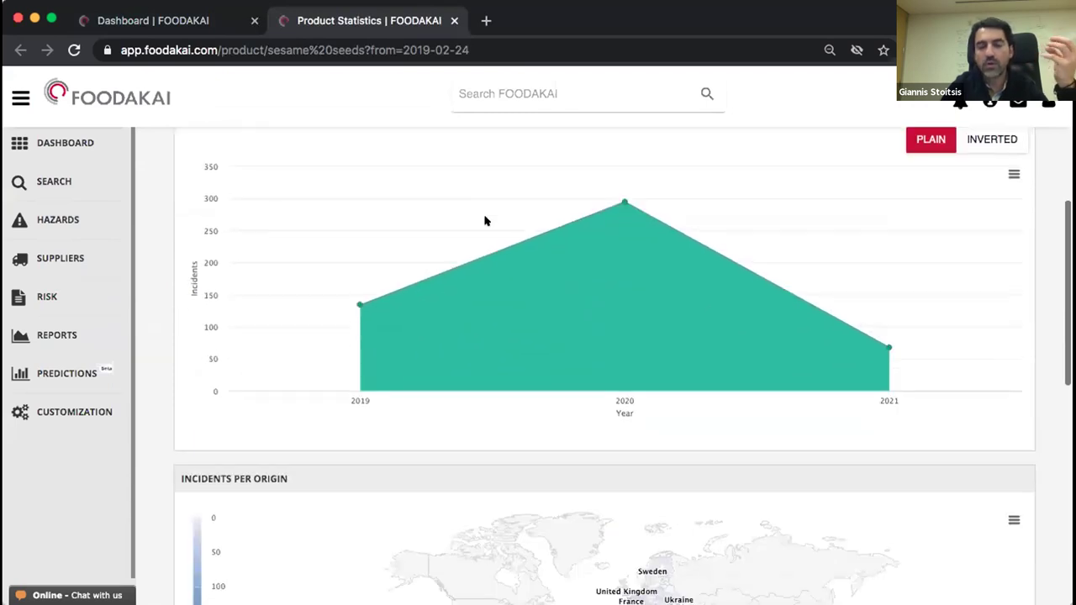
pyautogui.scroll(-3, 485, 221)
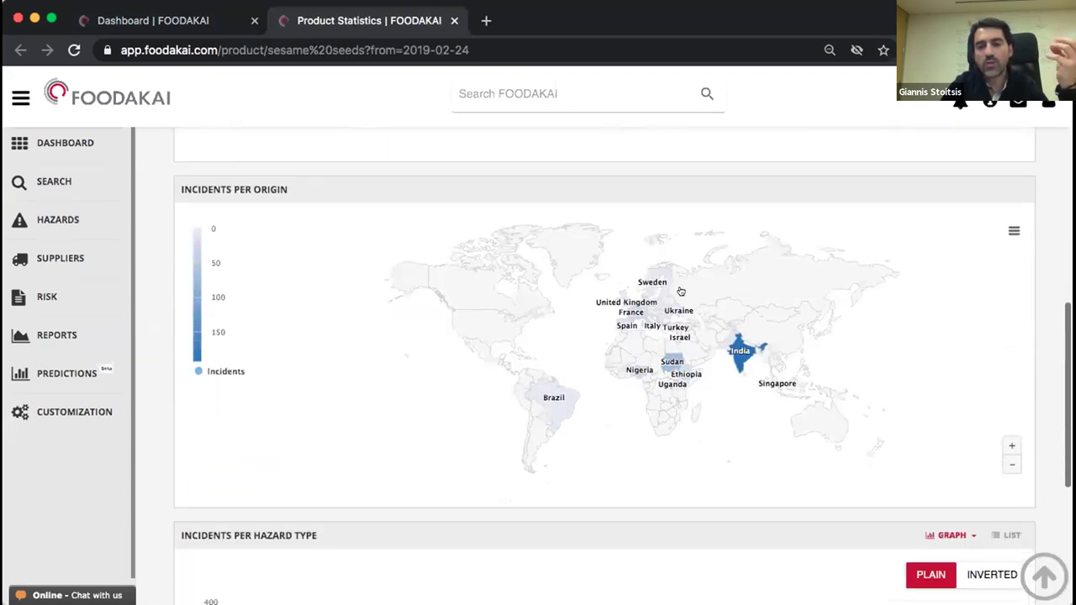
pyautogui.moveTo(738, 357)
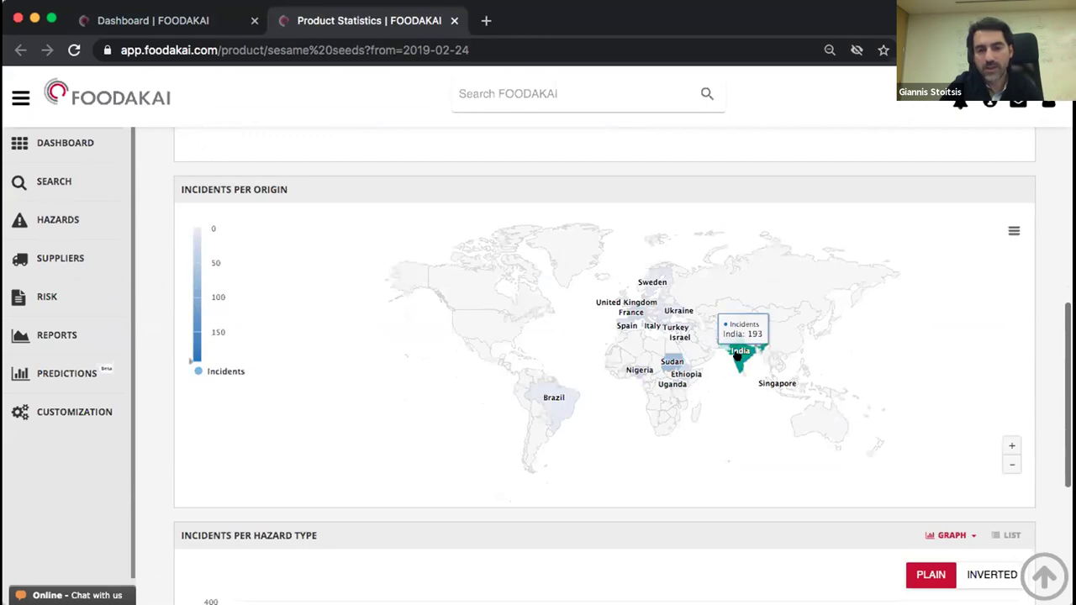
pyautogui.scroll(-1, 737, 357)
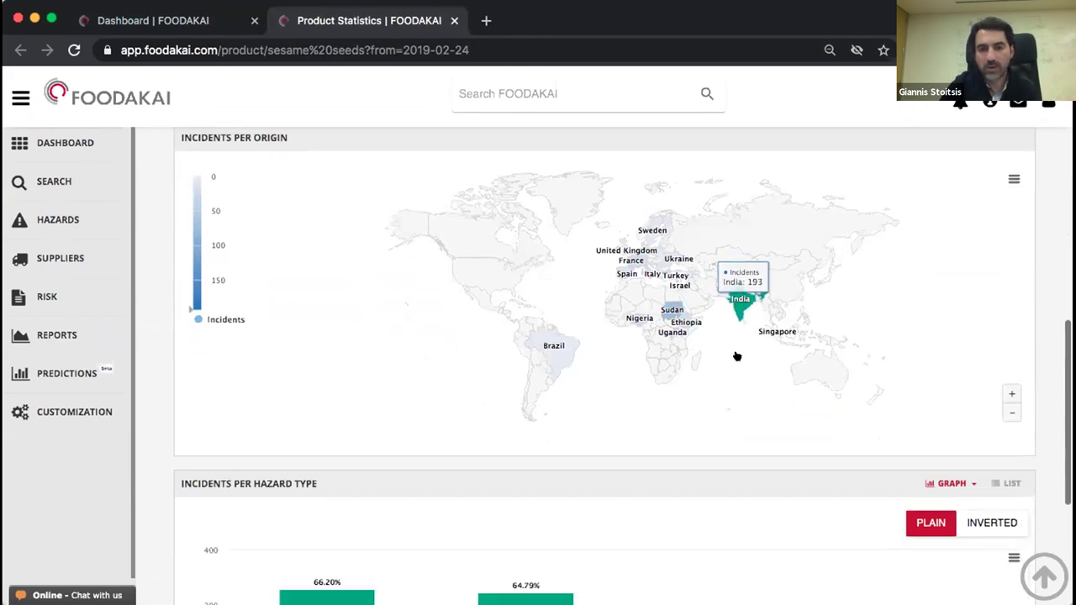
# - Break down the sesame seeds incidents by hazard type into chemical and pesticides, and check the unauthorised substance ethylene oxide count
pyautogui.scroll(-3, 732, 388)
pyautogui.scroll(-3, 729, 398)
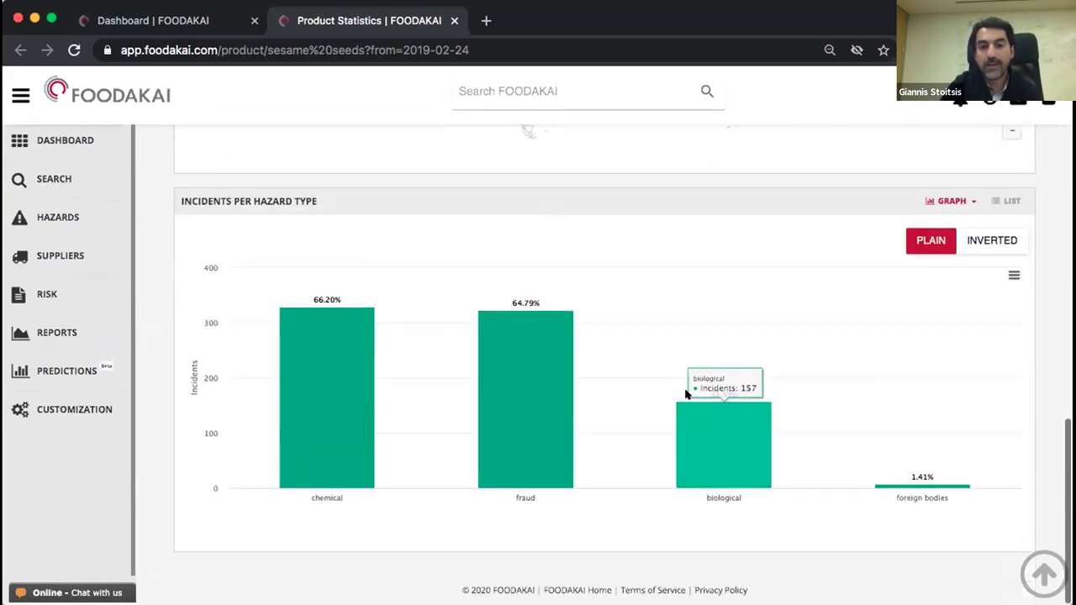
pyautogui.click(334, 401)
pyautogui.scroll(-6, 334, 401)
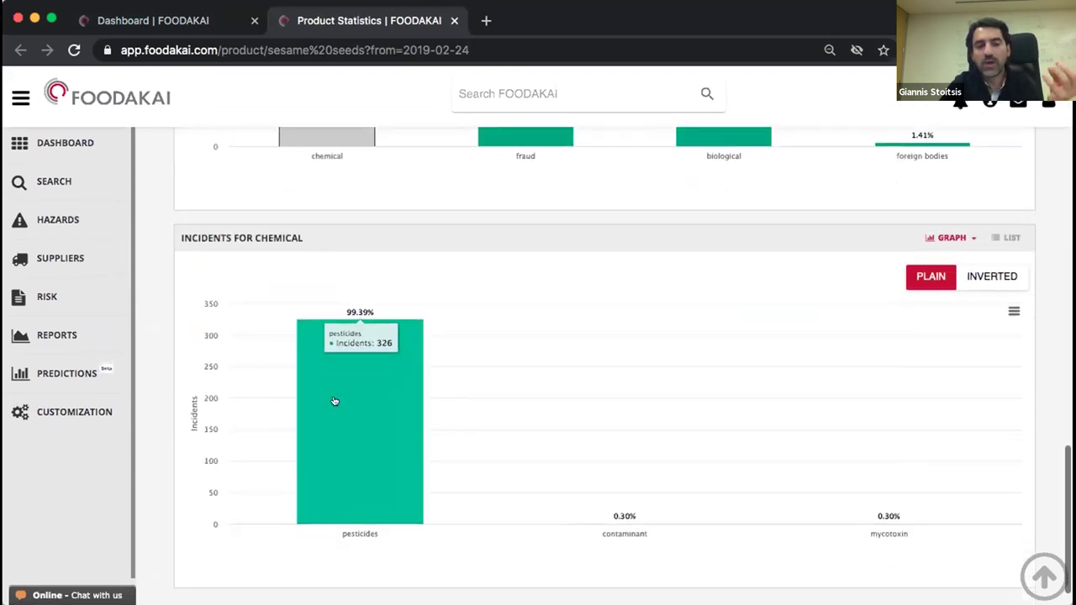
pyautogui.click(337, 430)
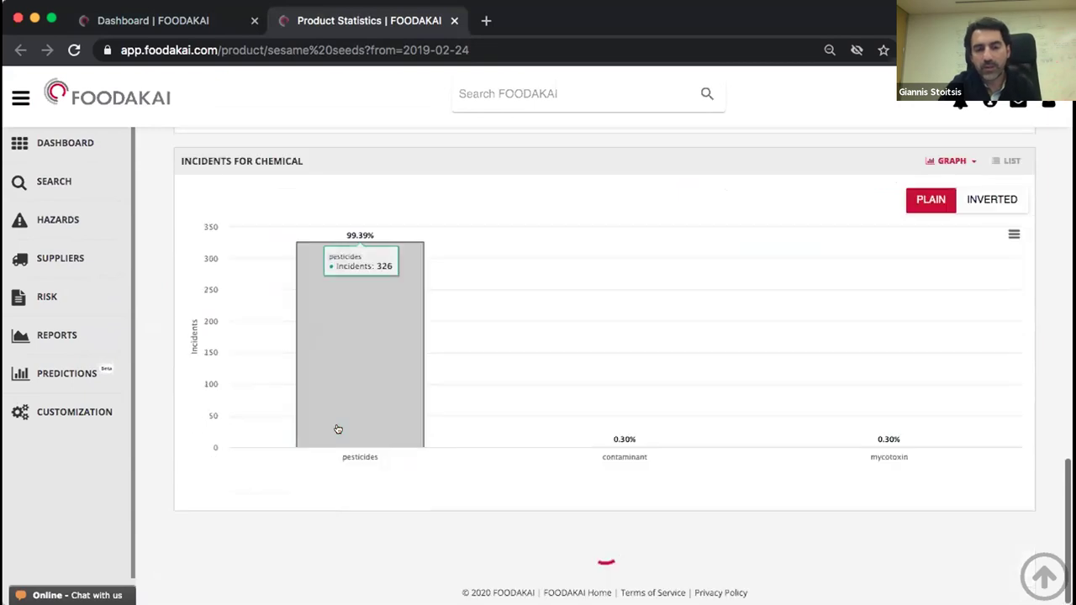
pyautogui.scroll(-3, 338, 430)
pyautogui.scroll(-3, 337, 430)
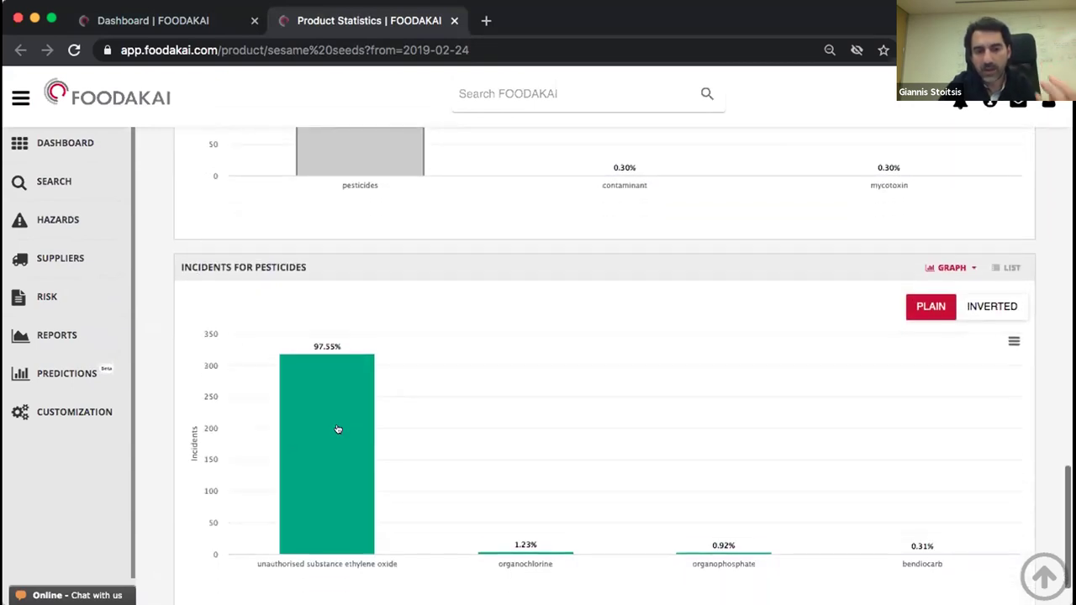
pyautogui.moveTo(334, 449)
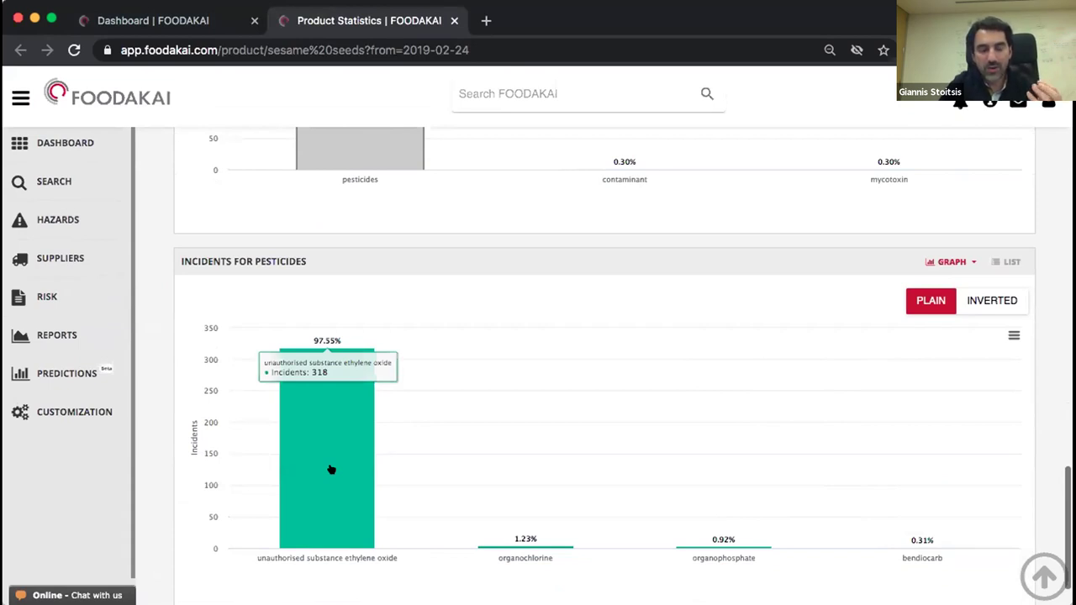
# - Return to the dashboard and compare product hazards, ten-year risk levels and tendencies in the Risk Assessment table
pyautogui.click(185, 23)
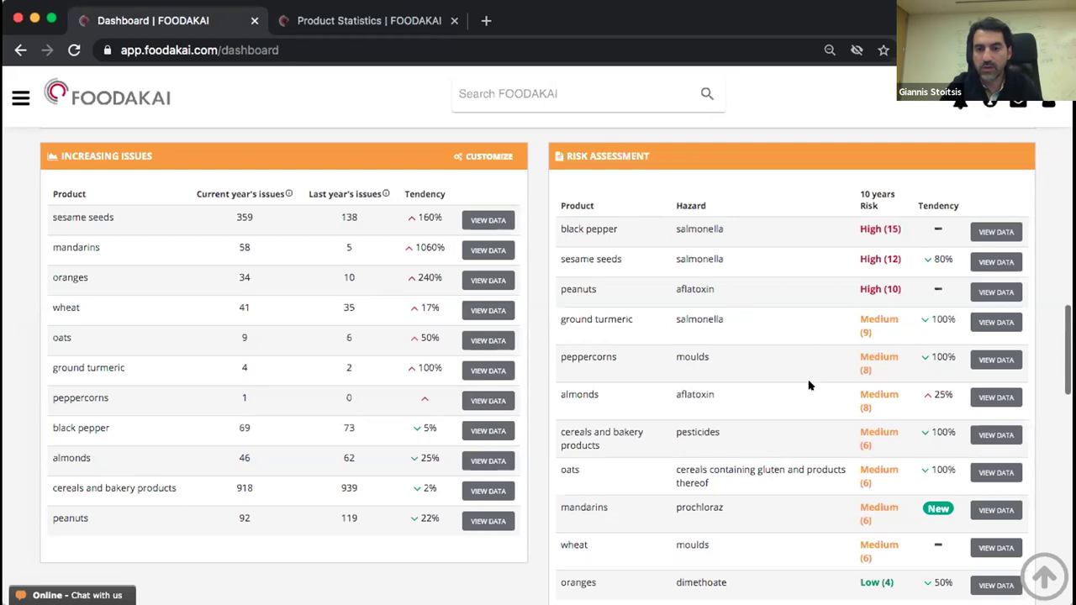
pyautogui.scroll(-1, 810, 385)
pyautogui.scroll(1, 810, 385)
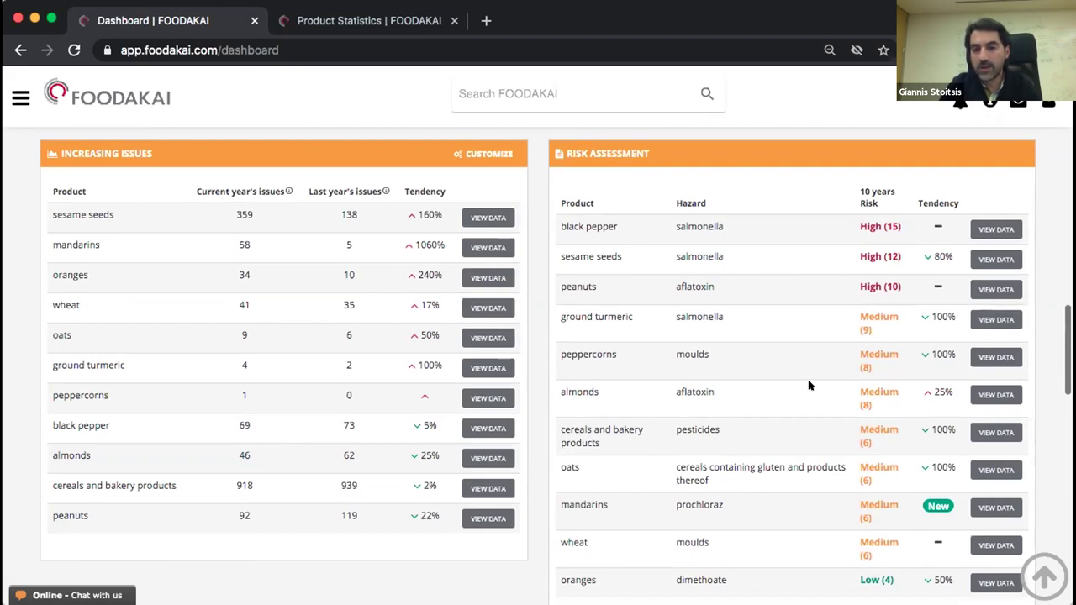
pyautogui.scroll(-1, 809, 385)
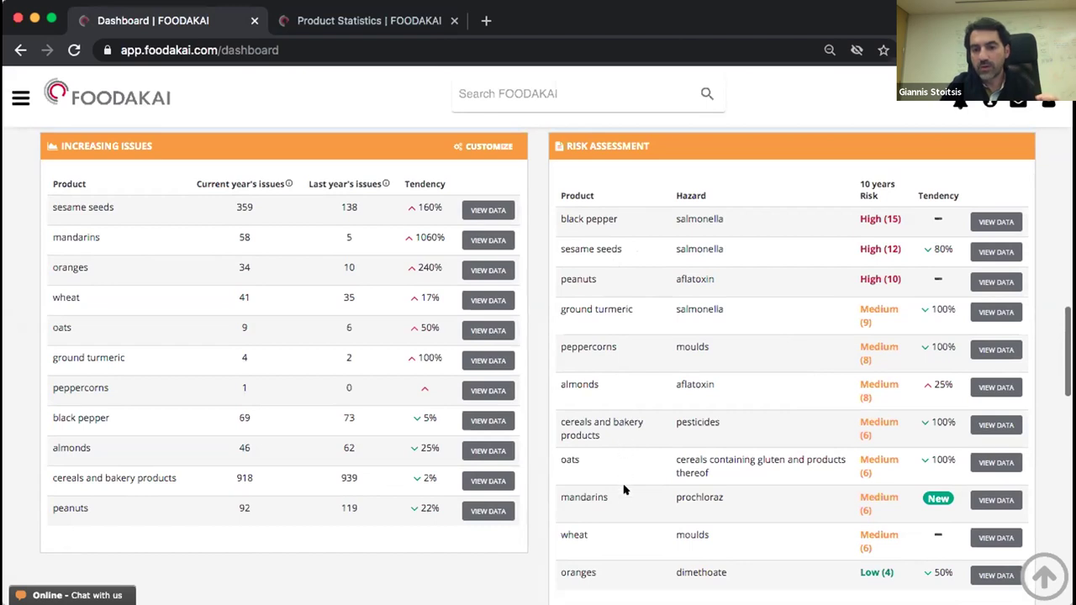
pyautogui.scroll(-3, 621, 559)
pyautogui.scroll(2, 621, 559)
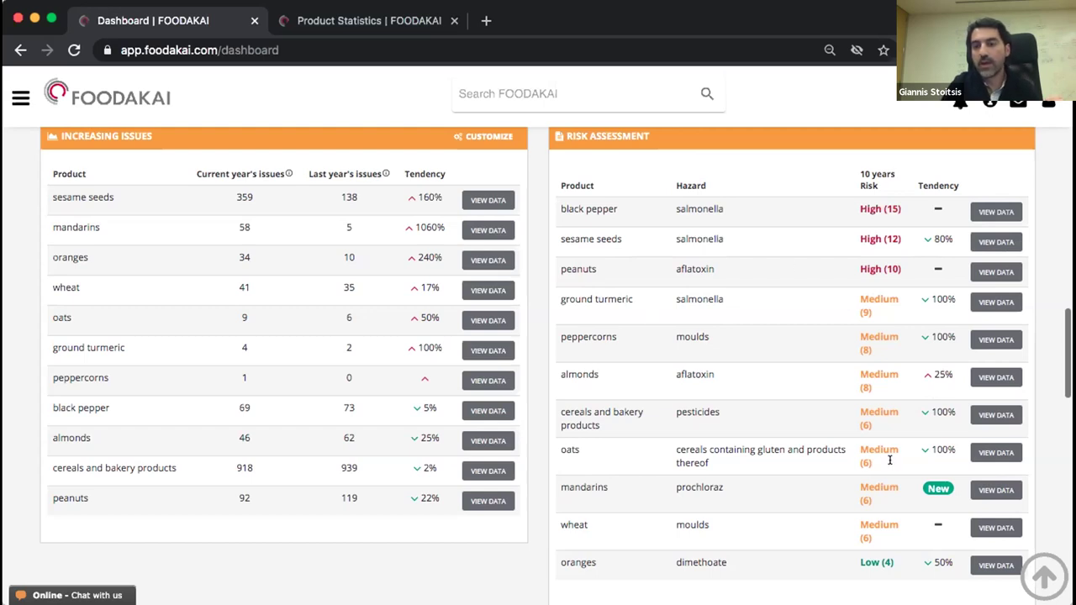
# - Open the mandarins and prochloraz data from Risk Assessment, and check the risk estimation of all hazards for mandarins
pyautogui.click(988, 491)
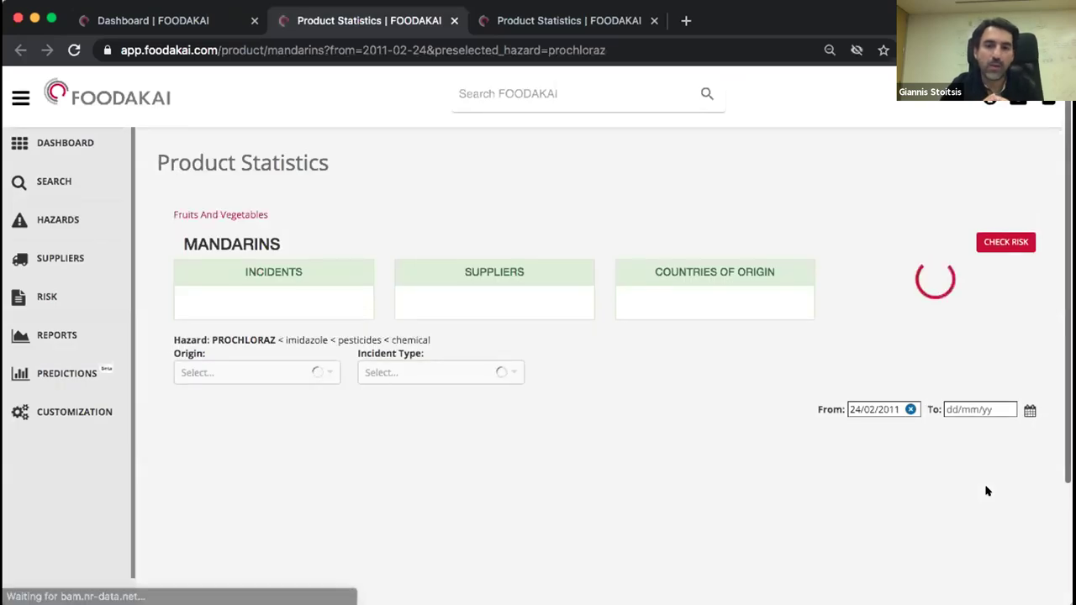
pyautogui.click(1004, 245)
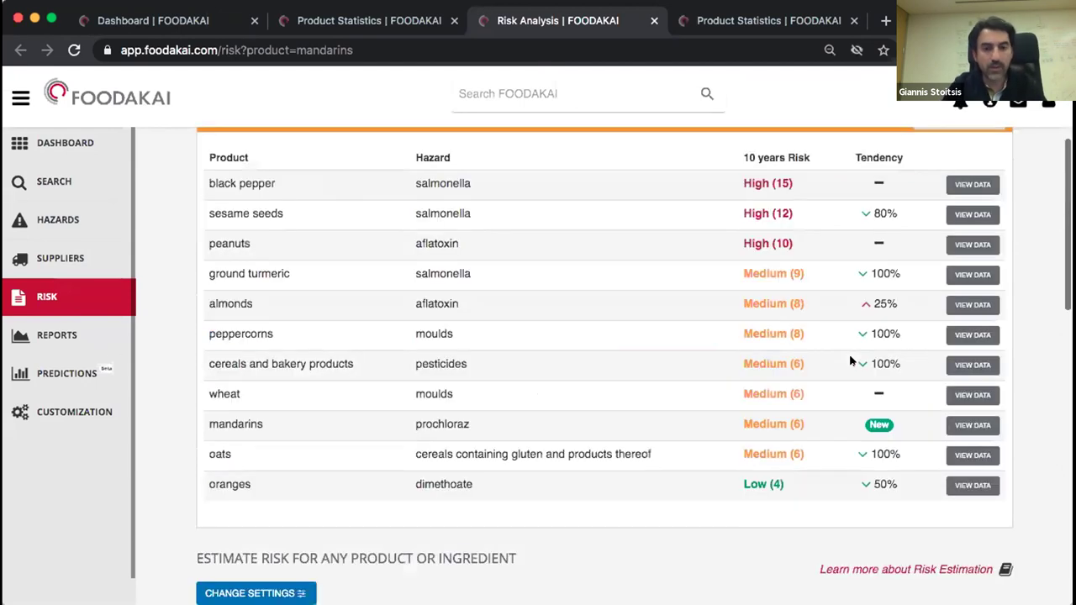
pyautogui.scroll(-5, 850, 361)
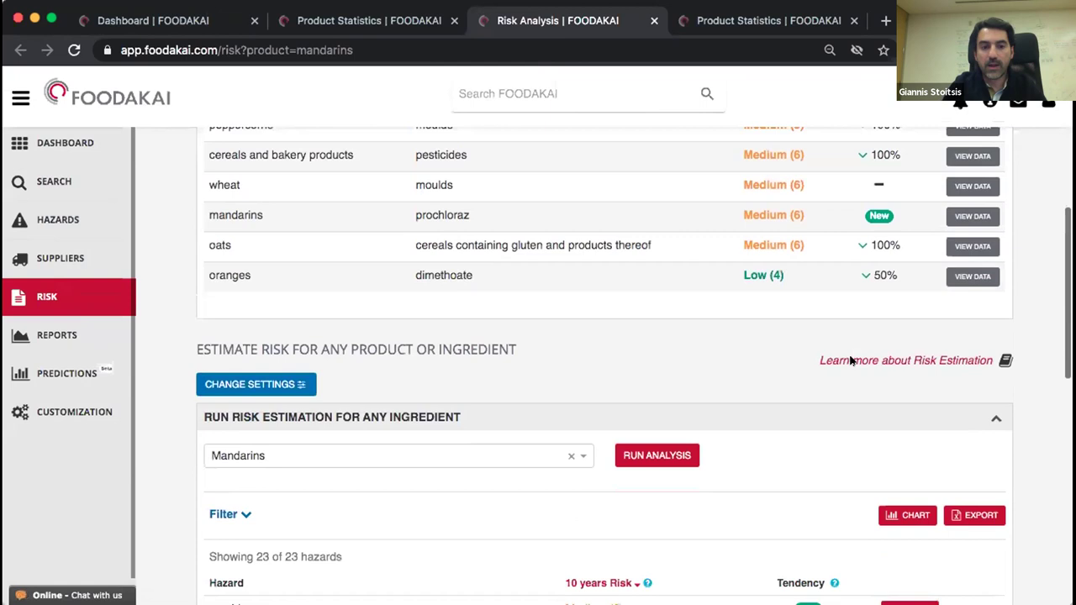
pyautogui.scroll(-1, 850, 361)
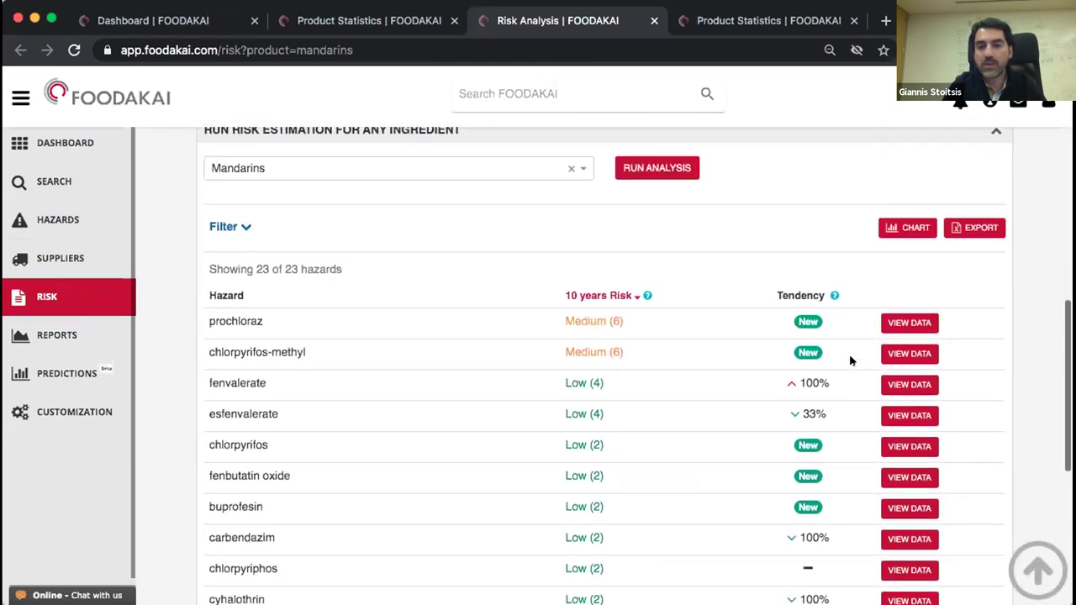
# - Review the ten-year risk level and tendency of every hazard listed for mandarins, down to the My Products reports
pyautogui.scroll(2, 850, 361)
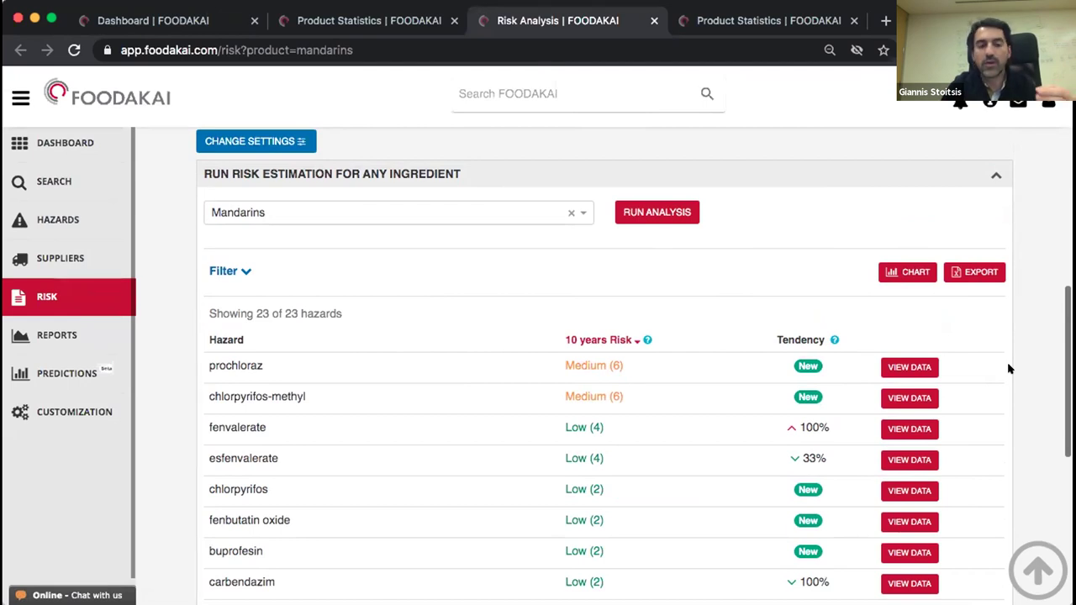
pyautogui.scroll(-2, 1009, 368)
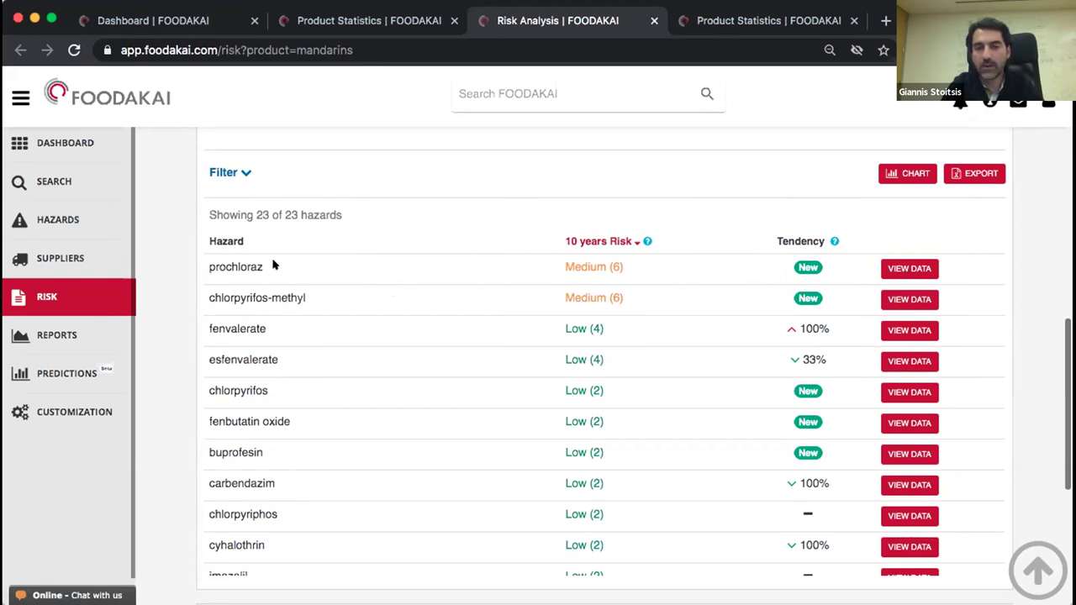
pyautogui.scroll(-1, 365, 365)
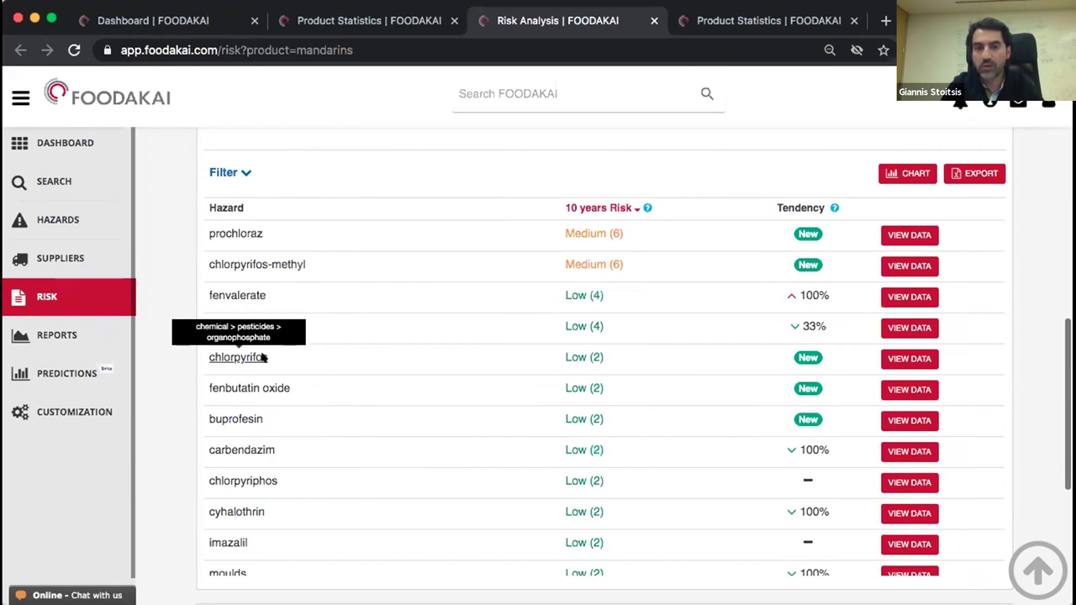
pyautogui.scroll(-3, 261, 357)
pyautogui.scroll(-2, 261, 358)
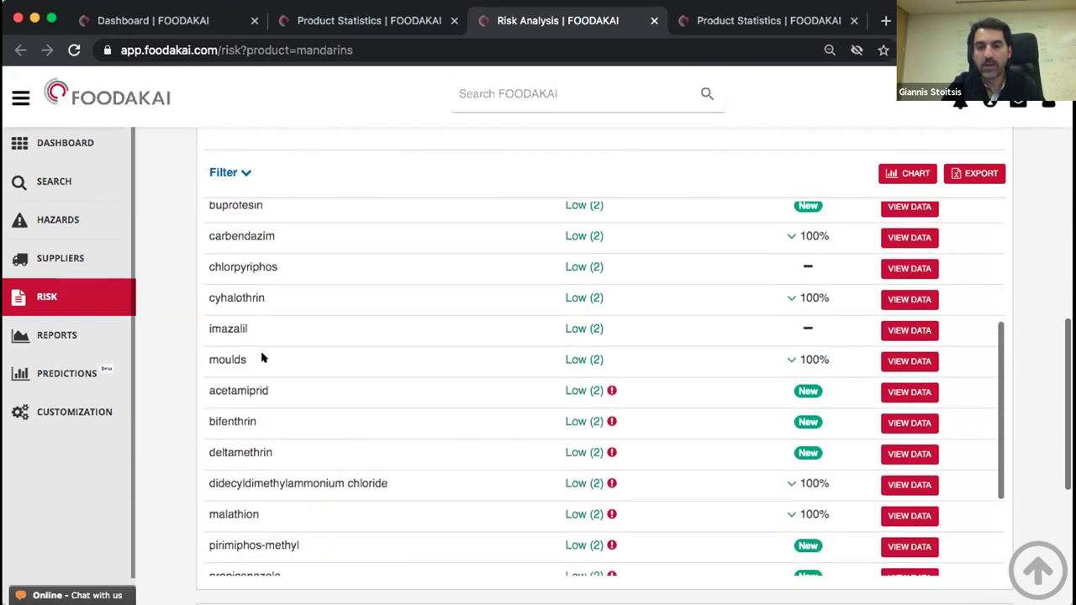
pyautogui.scroll(-10, 262, 357)
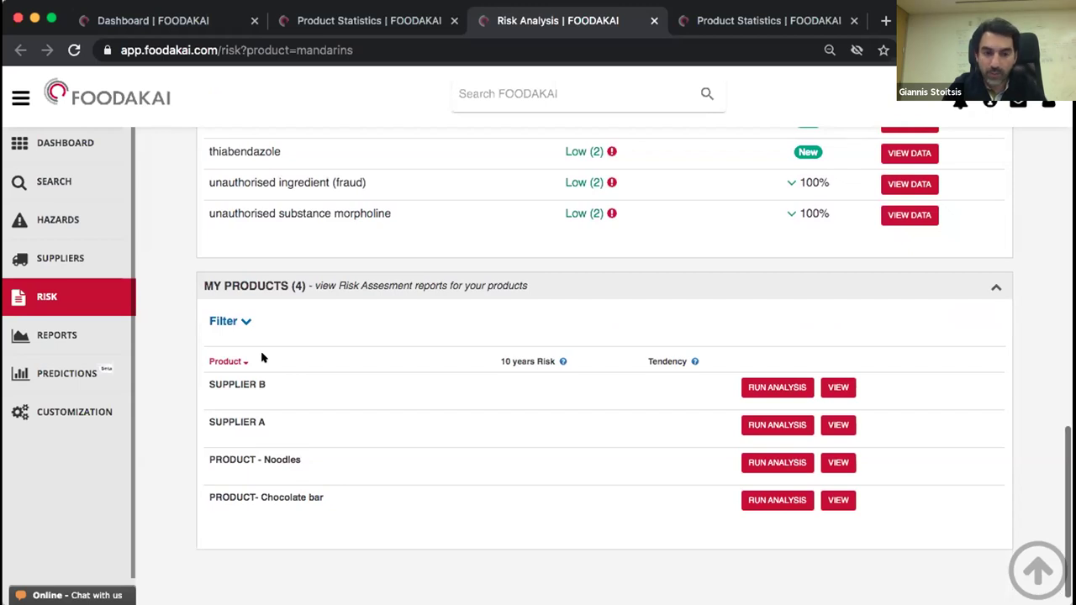
# - Run the risk analysis for the Noodles product, and view its top 5 risks and its new risks by ingredient
pyautogui.moveTo(258, 460)
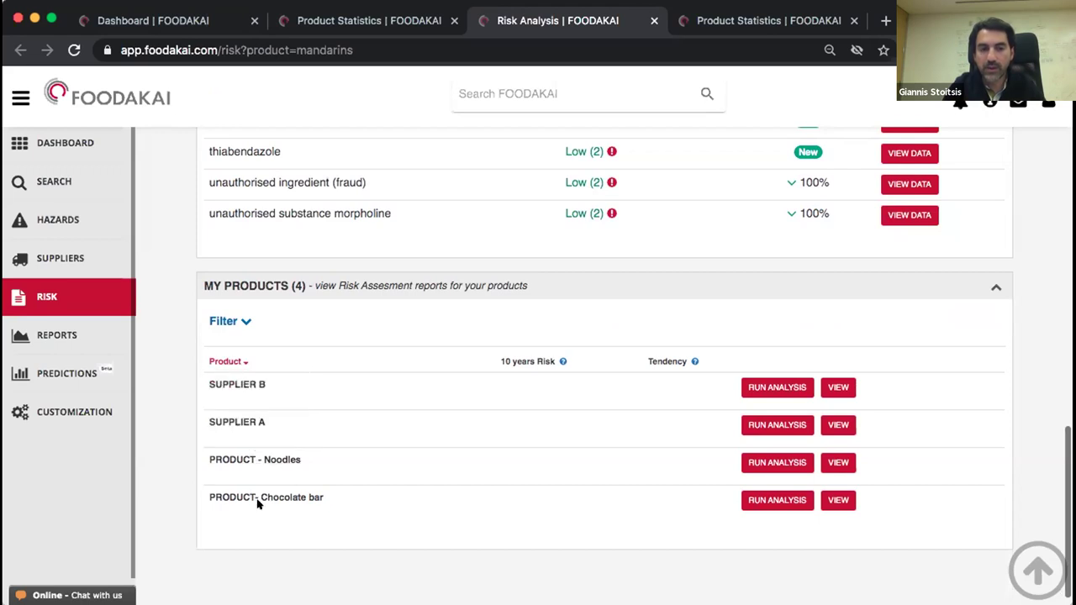
pyautogui.click(752, 460)
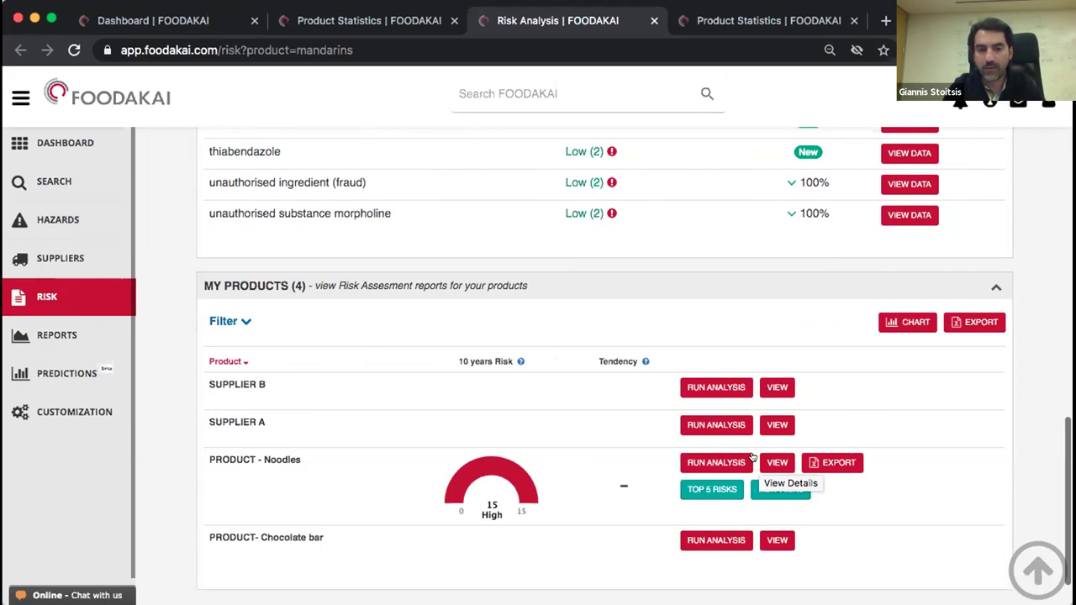
pyautogui.click(706, 494)
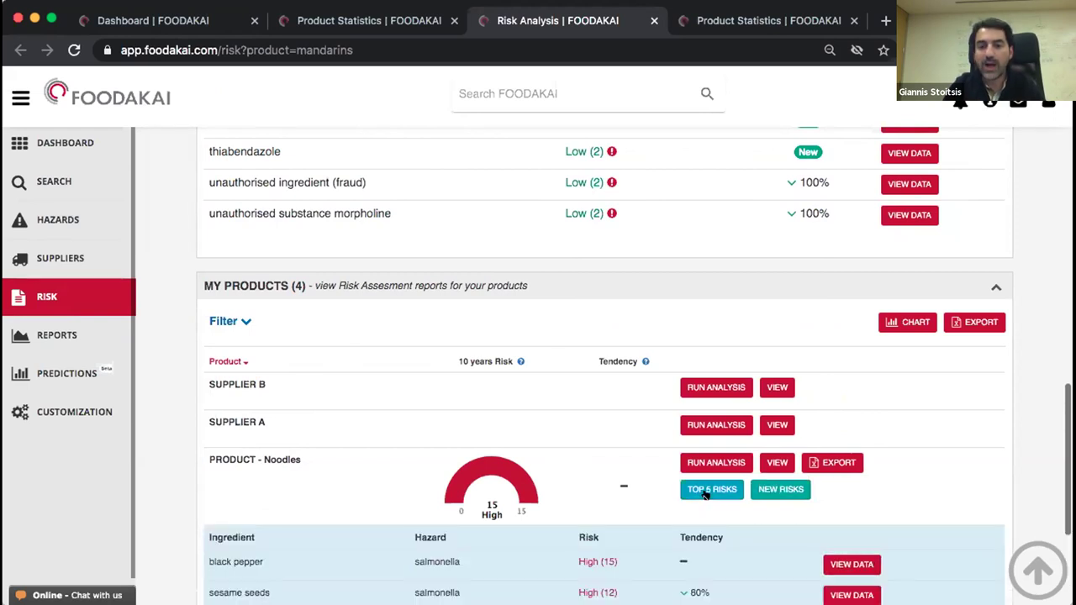
pyautogui.scroll(-2, 708, 497)
pyautogui.scroll(-3, 708, 497)
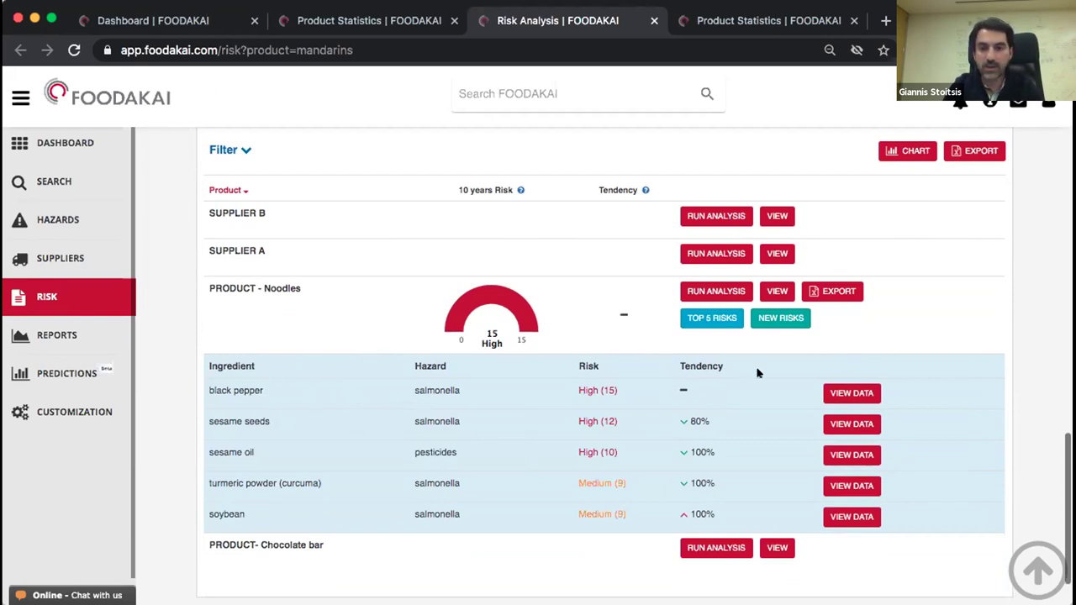
pyautogui.click(777, 319)
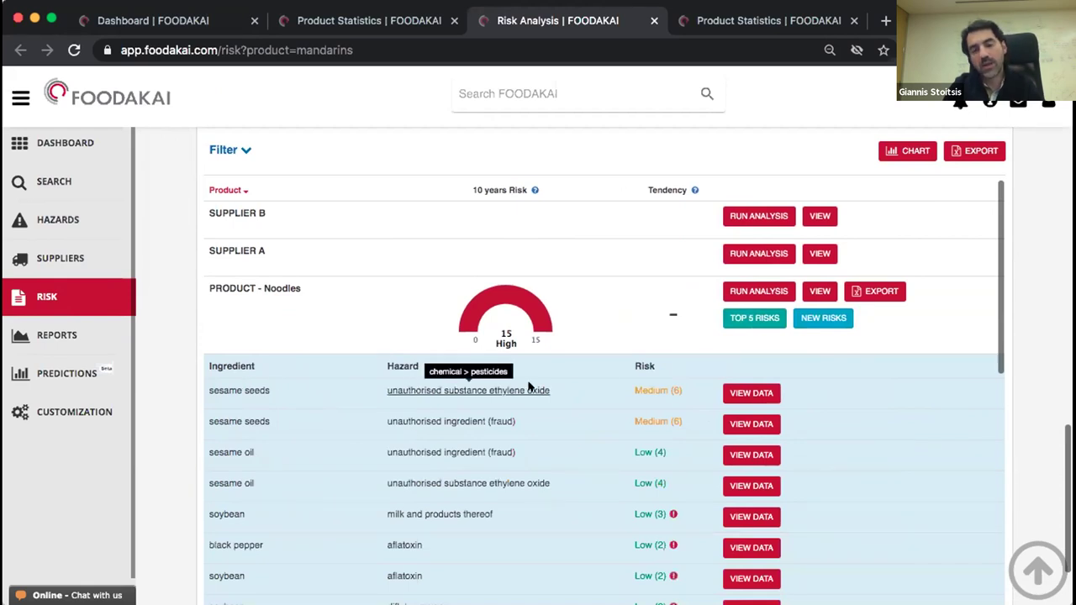
# - Run the risk analysis for Supplier A and Supplier B in My Products
pyautogui.scroll(1, 286, 420)
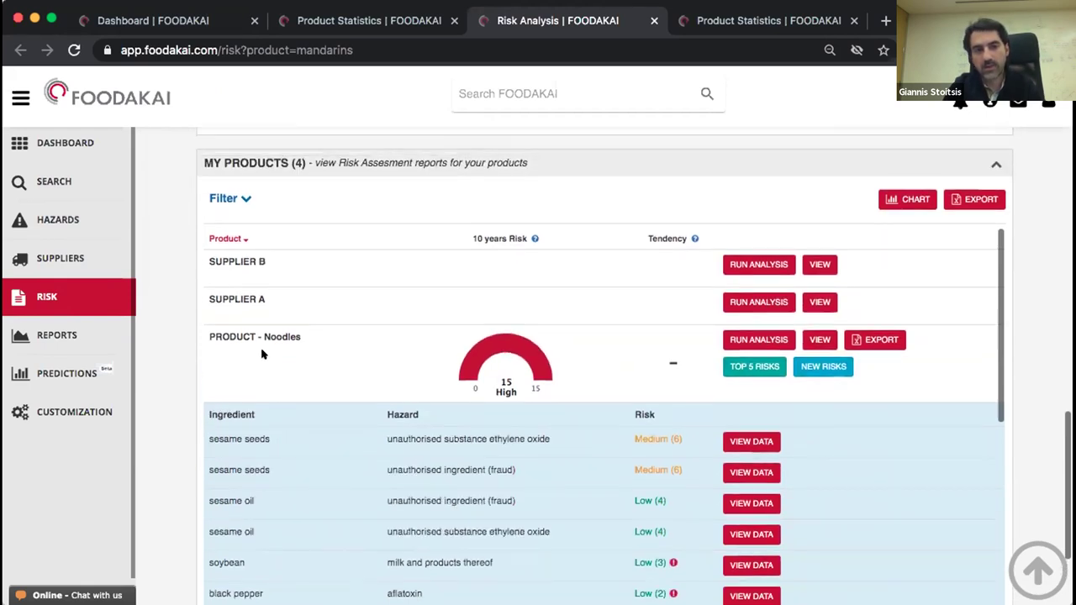
pyautogui.click(755, 302)
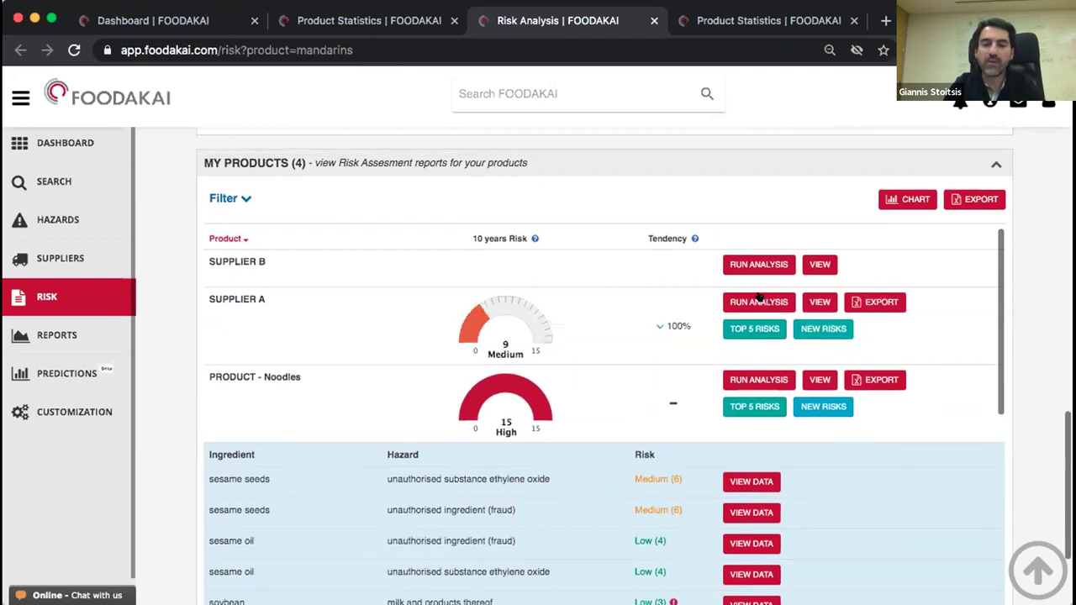
pyautogui.click(755, 265)
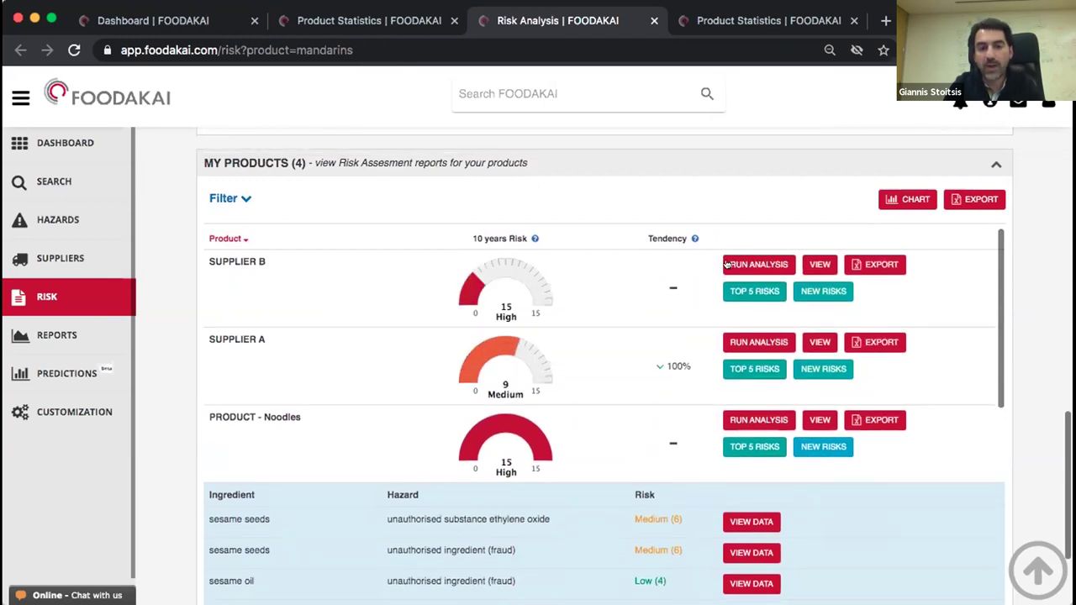
# - Compare the ten-year risk and tendency of Supplier A and Supplier B, and check the ingredients assigned to each supplier
pyautogui.moveTo(236, 339)
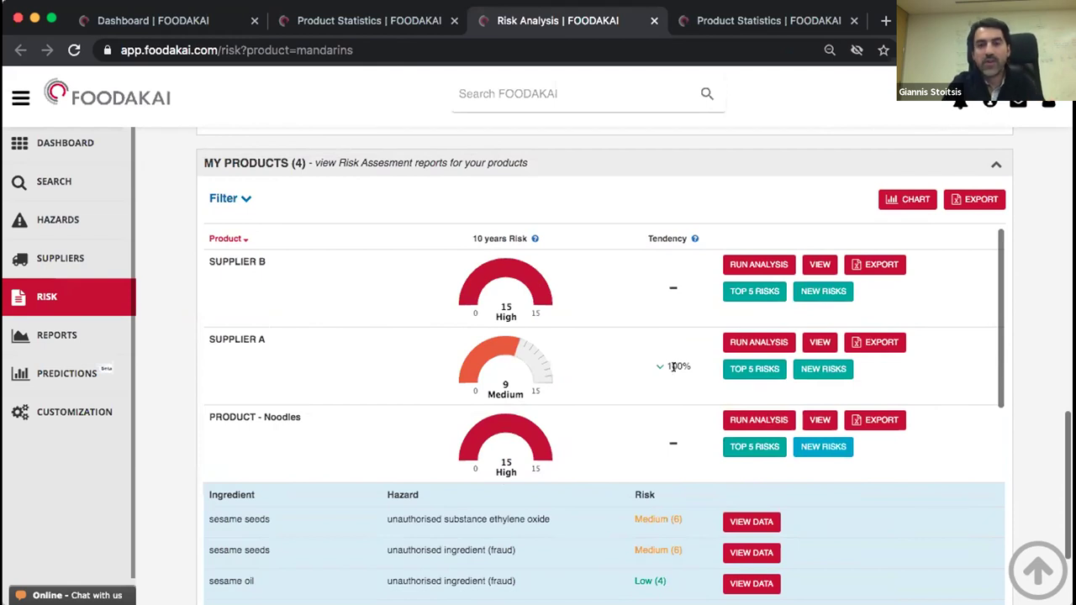
pyautogui.scroll(3, 672, 368)
pyautogui.scroll(-1, 672, 371)
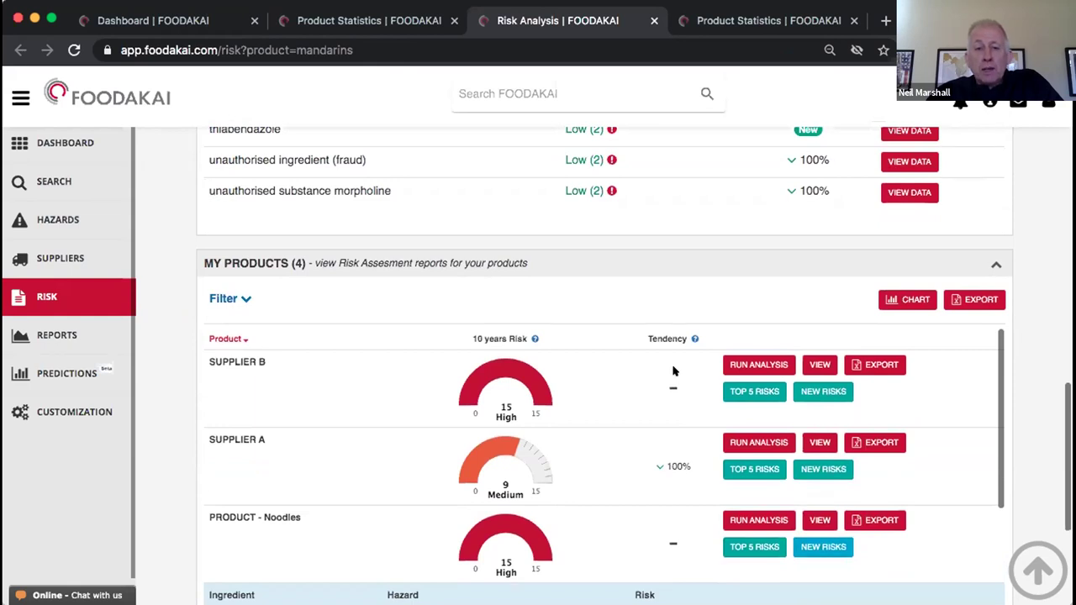
pyautogui.scroll(-1, 673, 370)
pyautogui.scroll(1, 672, 370)
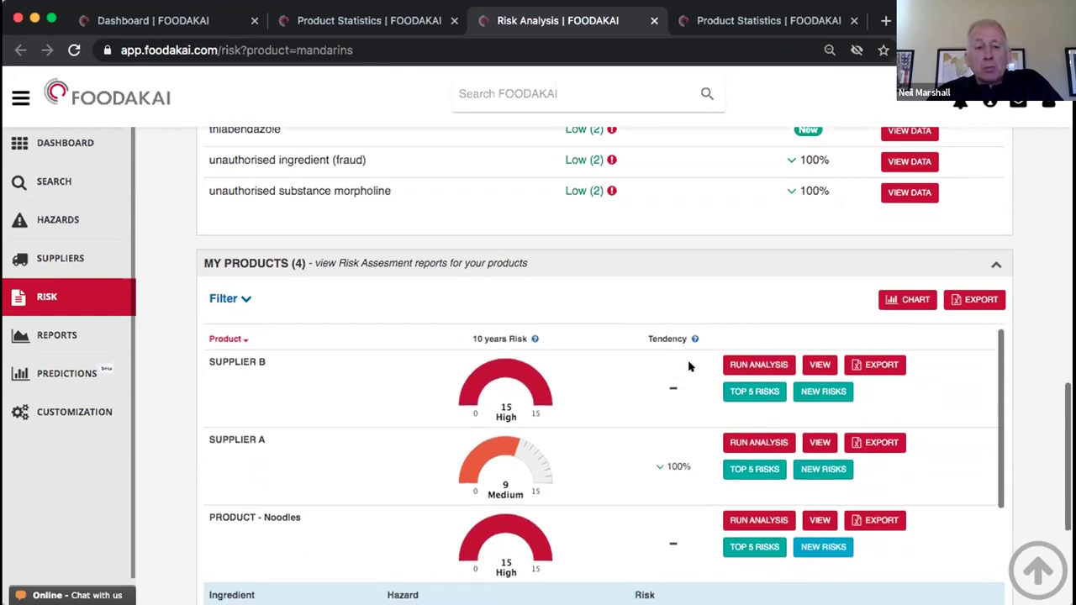
pyautogui.scroll(-1, 1053, 353)
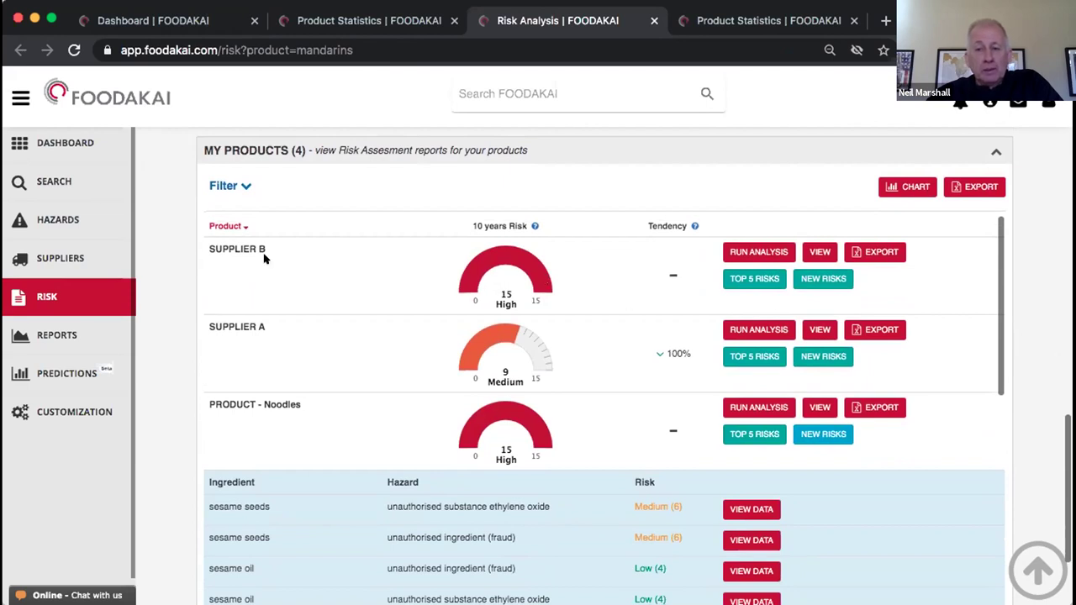
pyautogui.moveTo(251, 250)
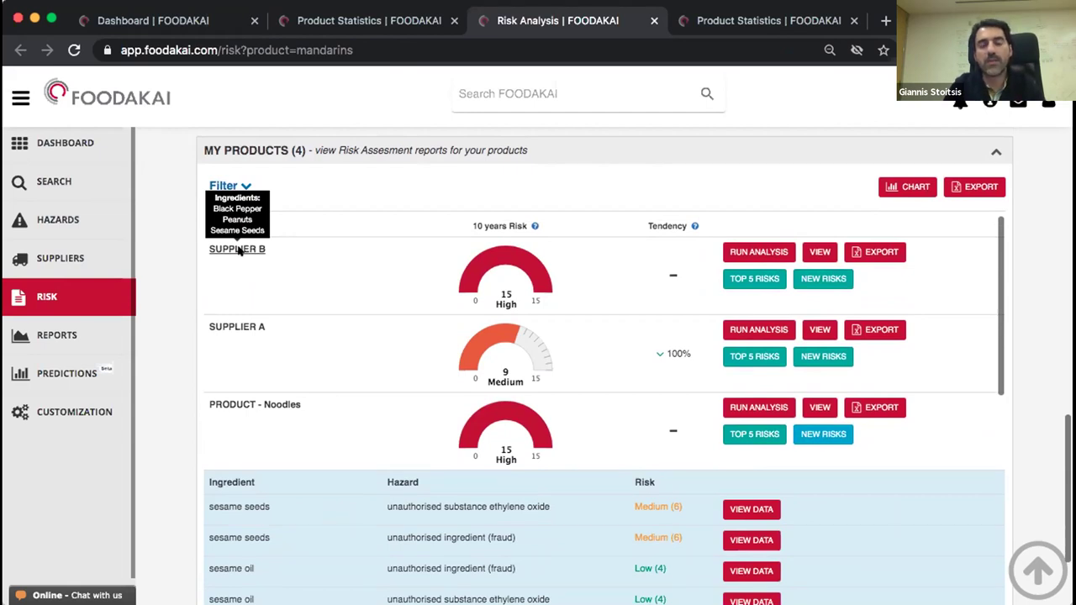
# - Open the Supplier Verification page and activate the company search of Supplier Check
pyautogui.click(80, 254)
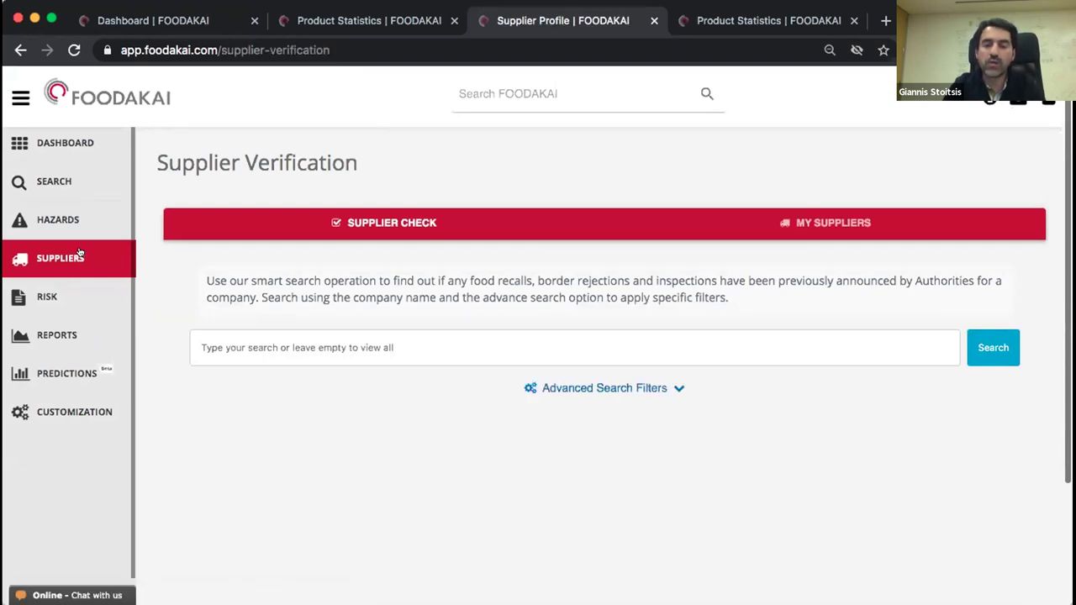
pyautogui.click(225, 342)
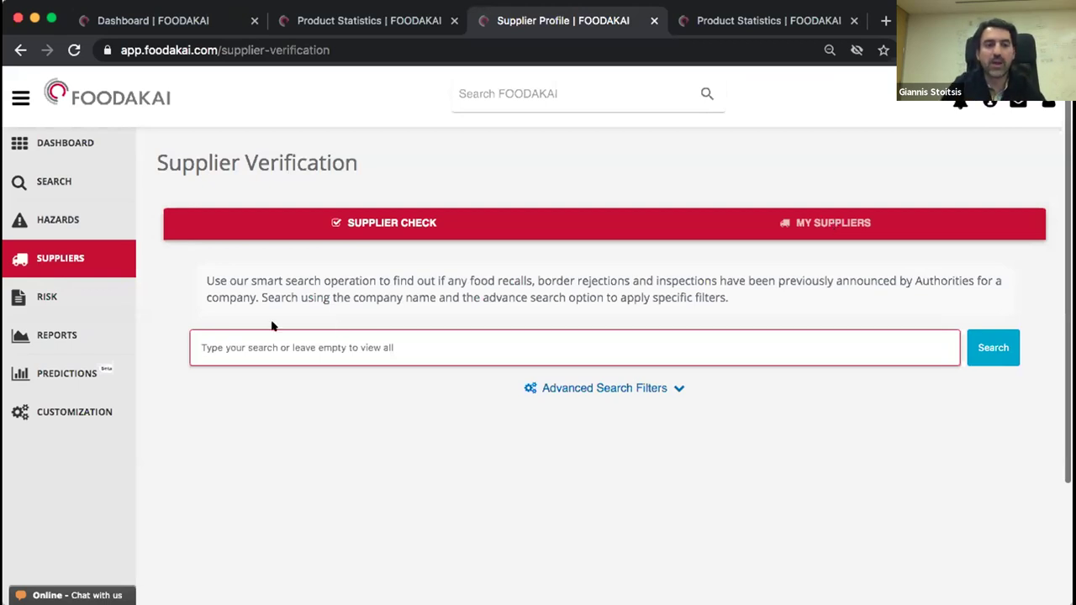
# - Open the Predictions Dashboard and collapse the side menu
pyautogui.click(96, 373)
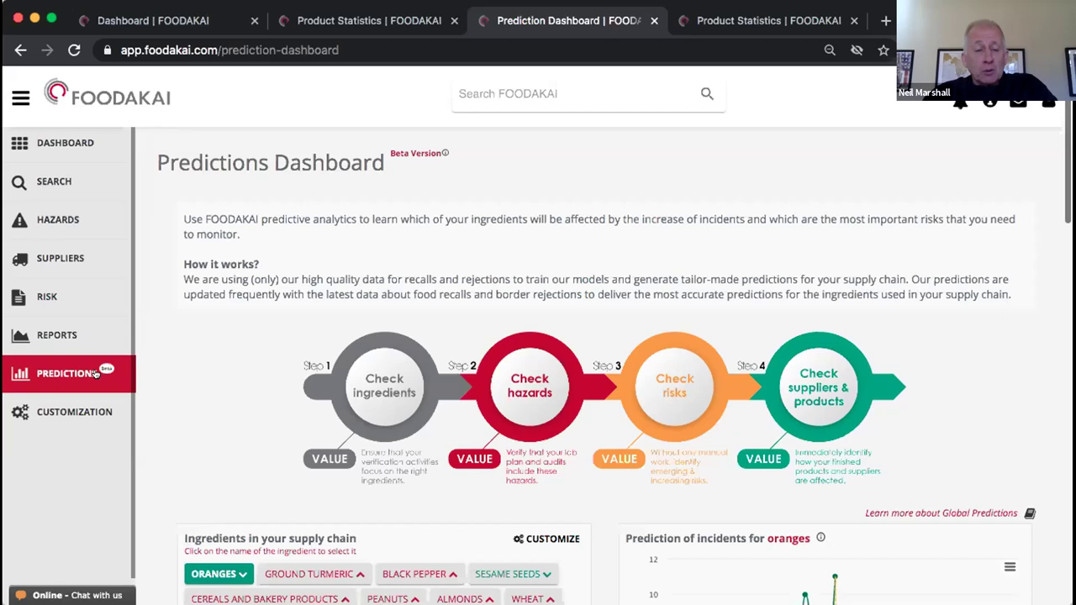
pyautogui.click(16, 99)
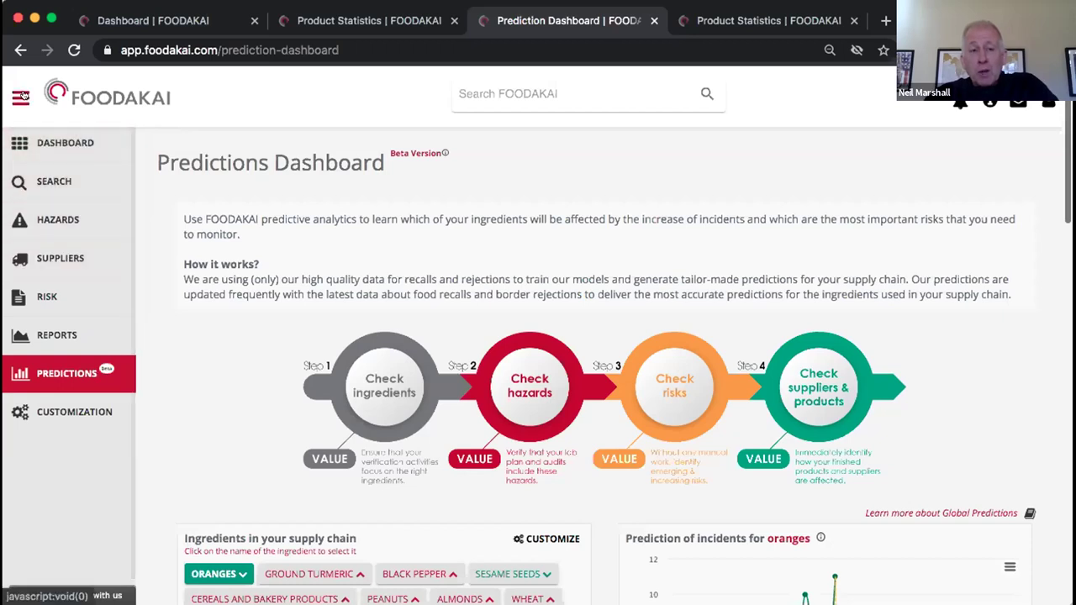